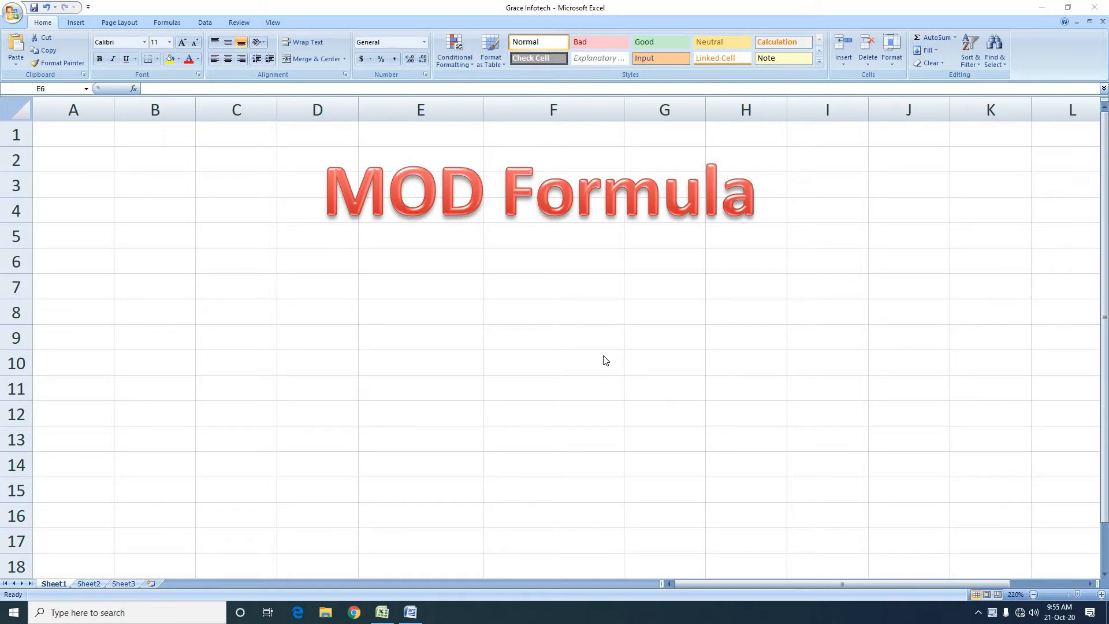
- Switch to the Word lesson document and delete the number "13." from the "Mod function" heading
key(alt+Tab)
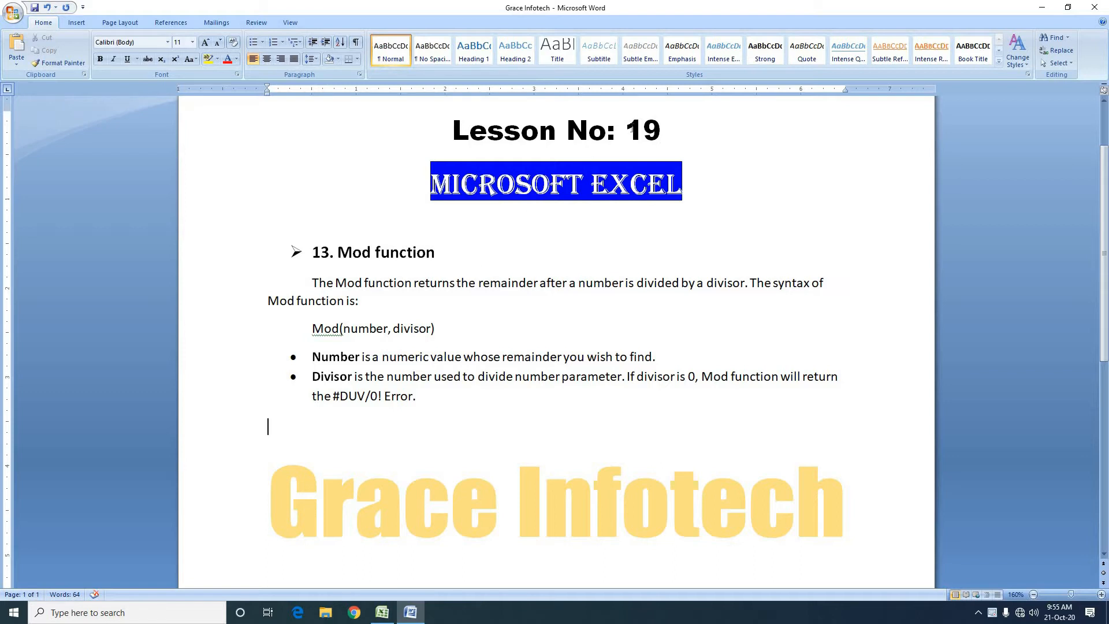
drag(632, 130, 661, 135)
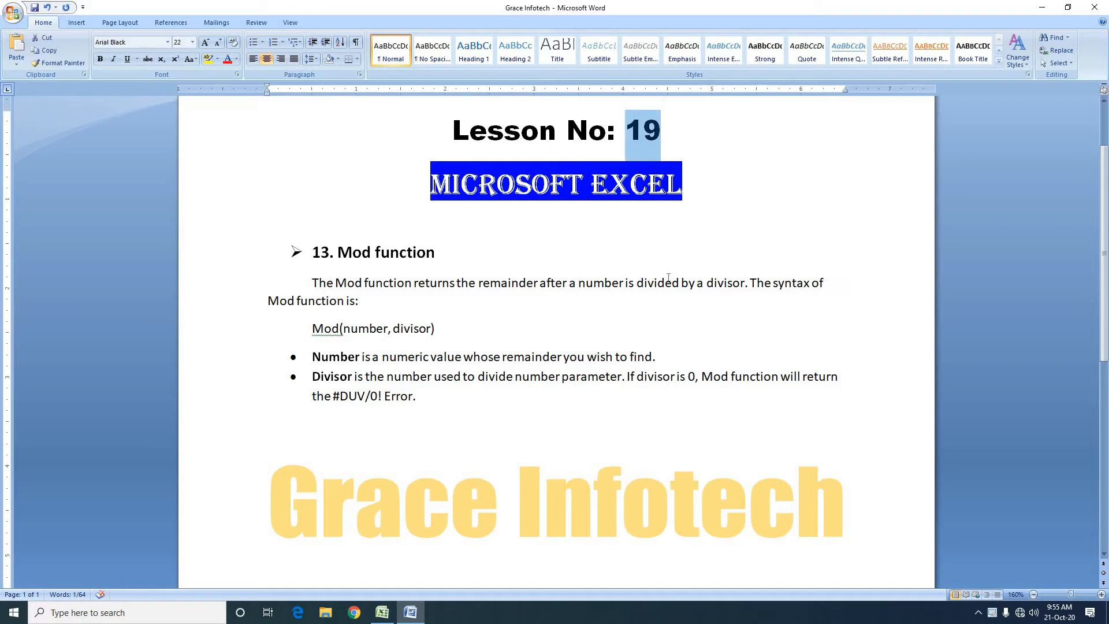
click(459, 247)
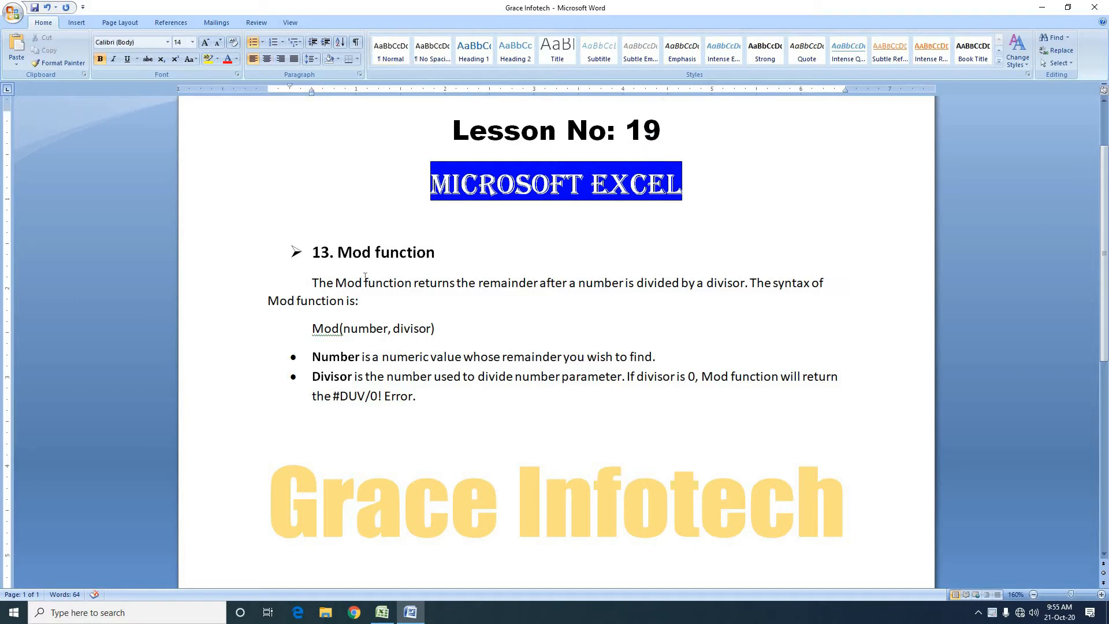
double_click(322, 252)
key(Delete)
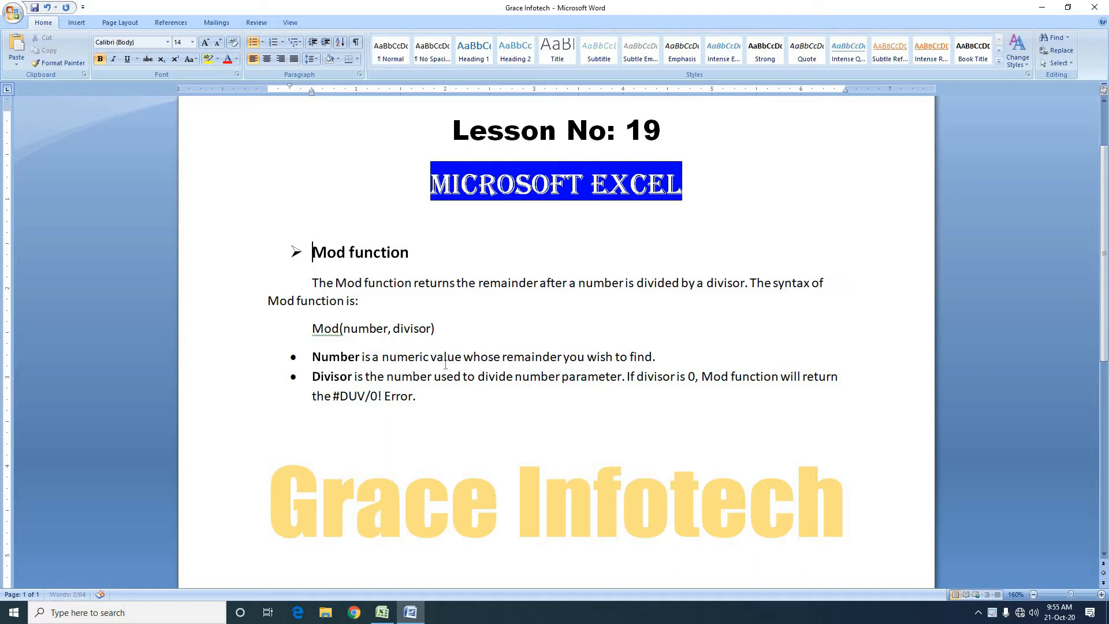
click(457, 244)
- Review the Mod function notes, covering the syntax line, the Number and Divisor descriptions, and the divide-by-zero error text
scroll(326, 335, down, 1)
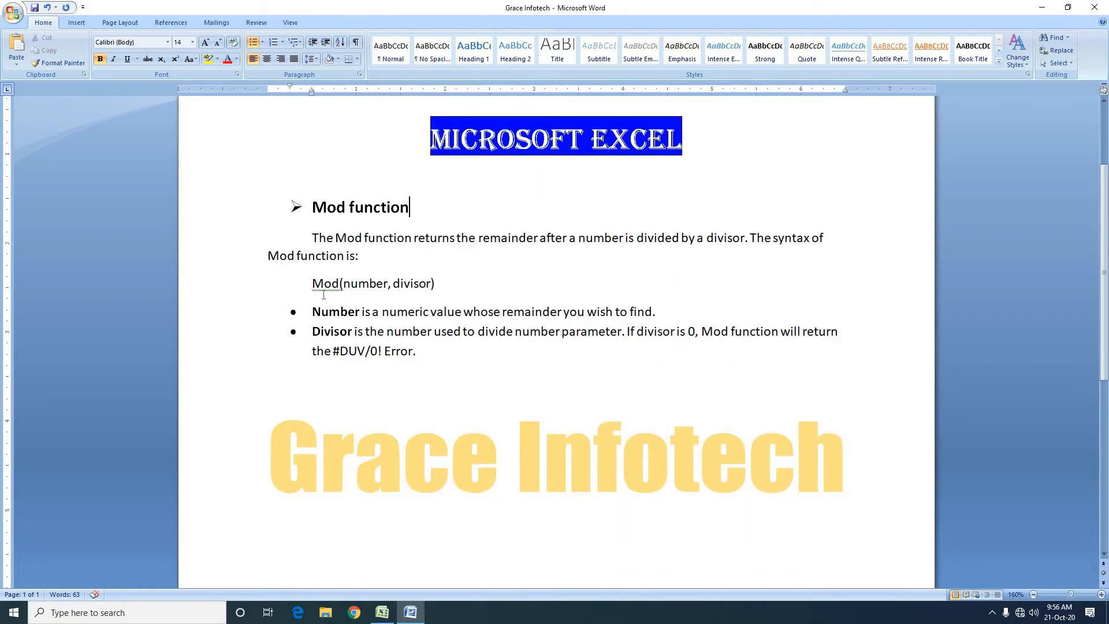
scroll(346, 335, up, 1)
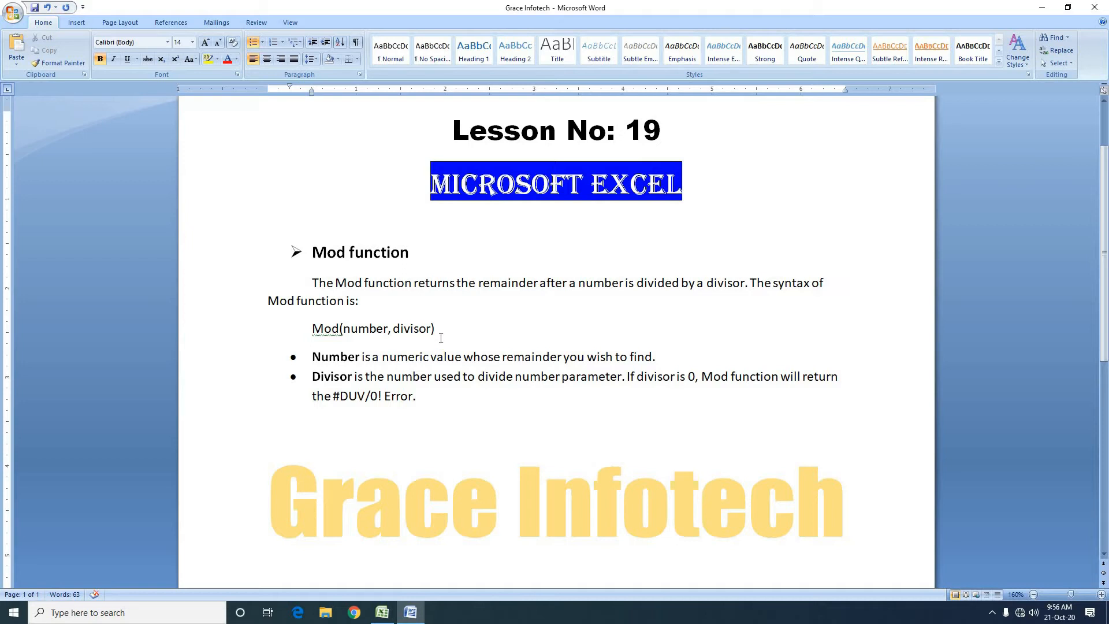
drag(435, 328, 314, 327)
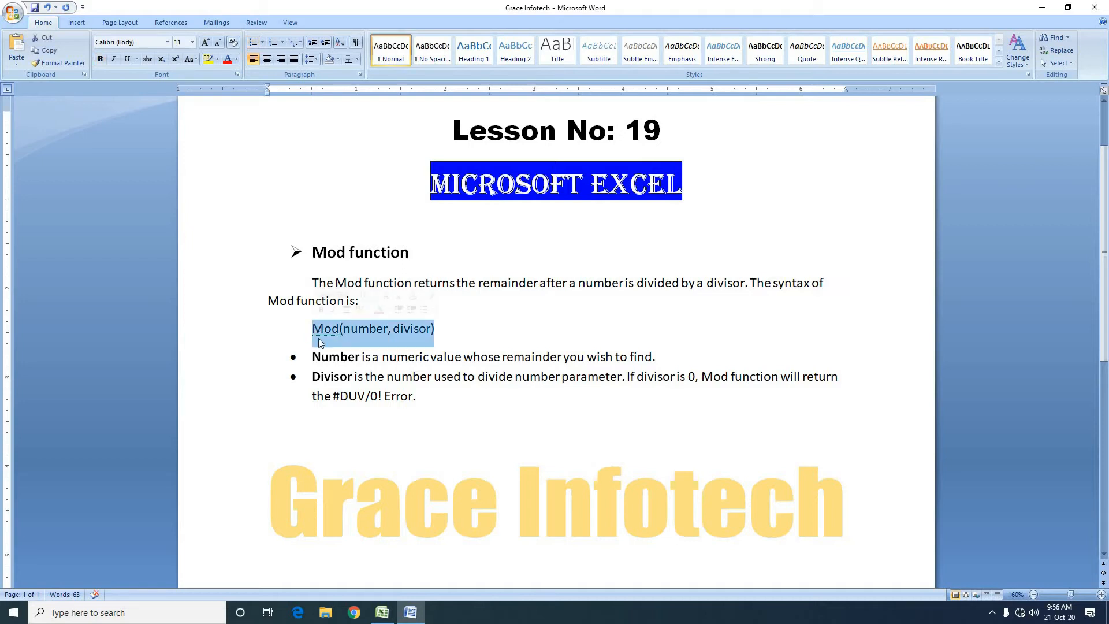
click(339, 338)
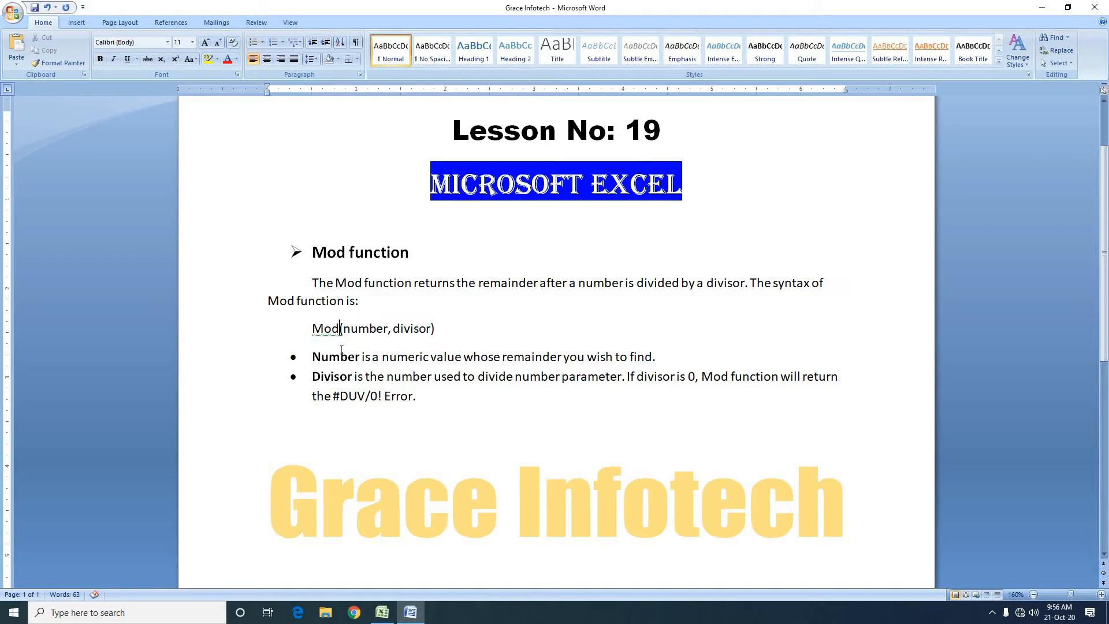
click(473, 330)
click(313, 357)
drag(333, 396, 409, 400)
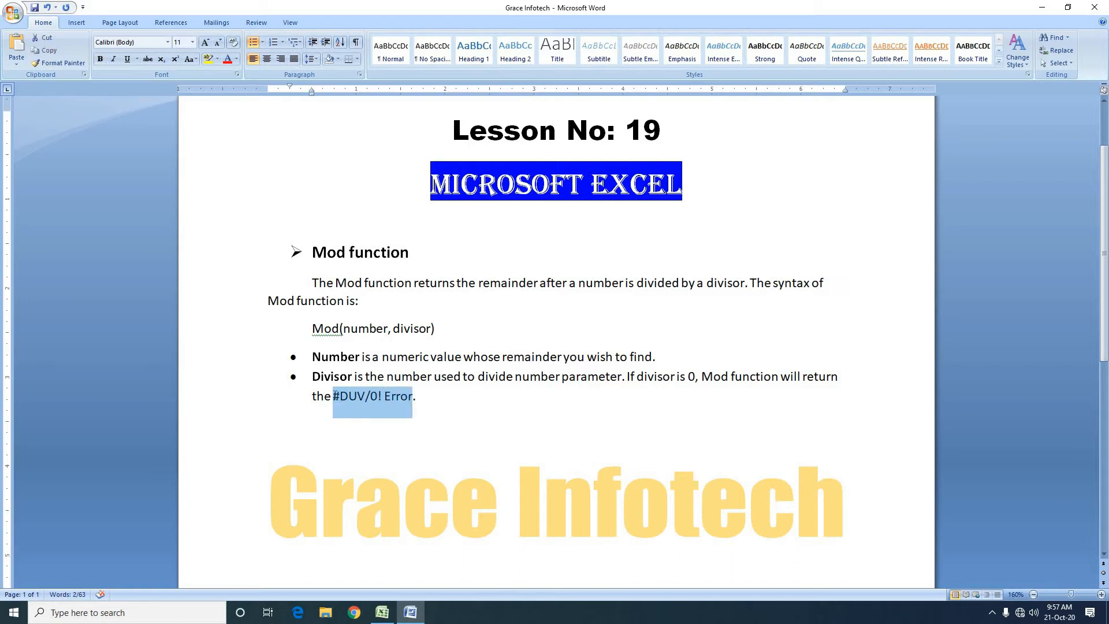
drag(334, 396, 383, 404)
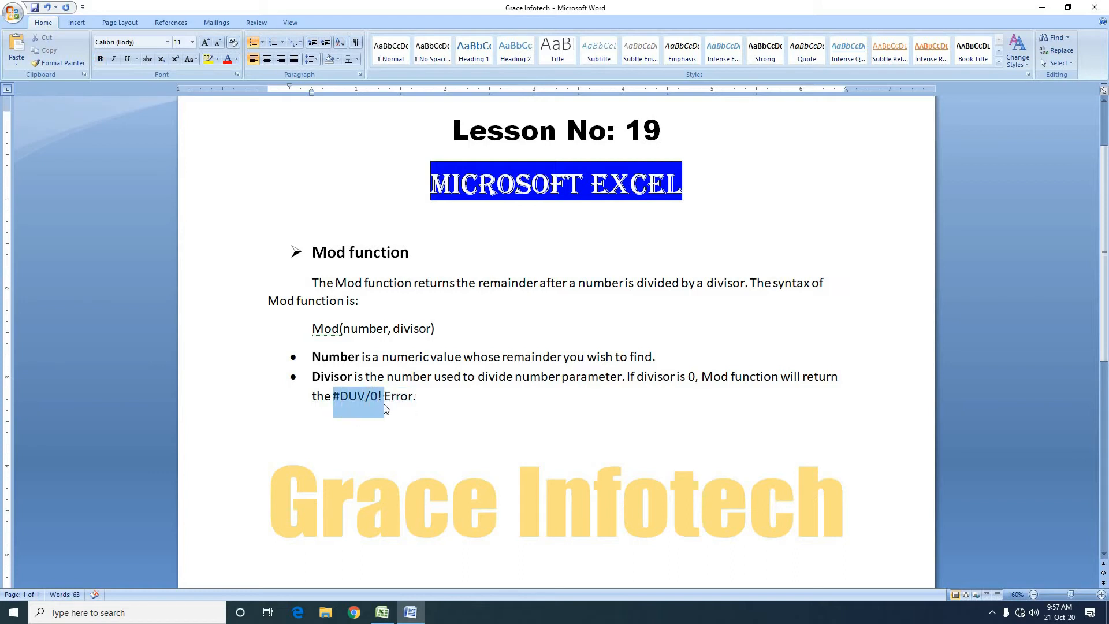
click(471, 414)
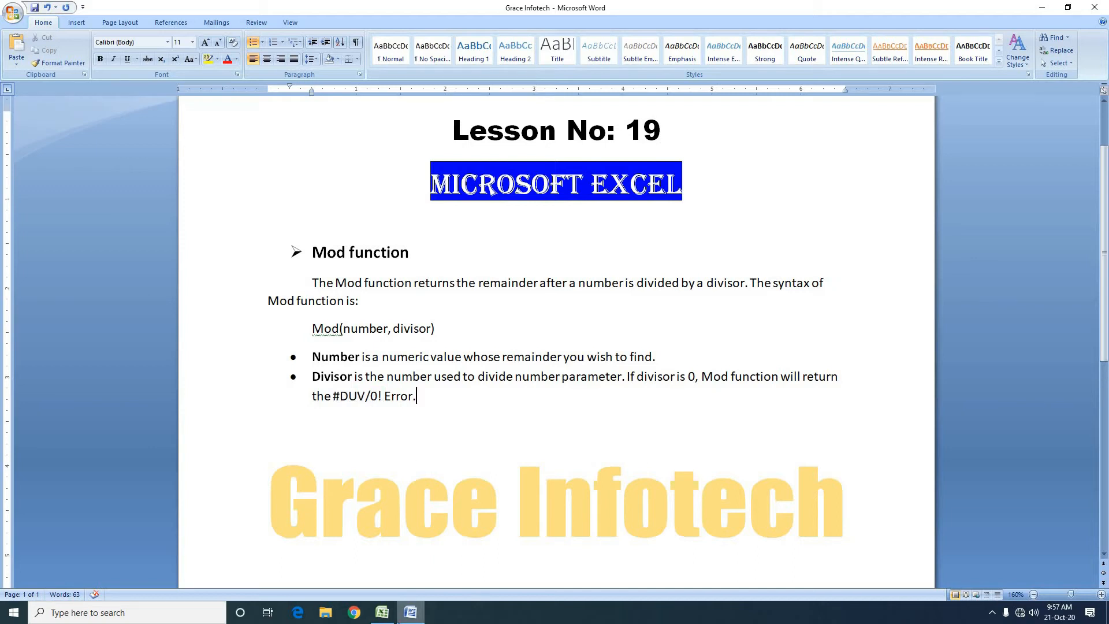
- Switch to the Excel workbook and enter the headers Number, Divisor and Mod in cells E6 to G6
click(446, 543)
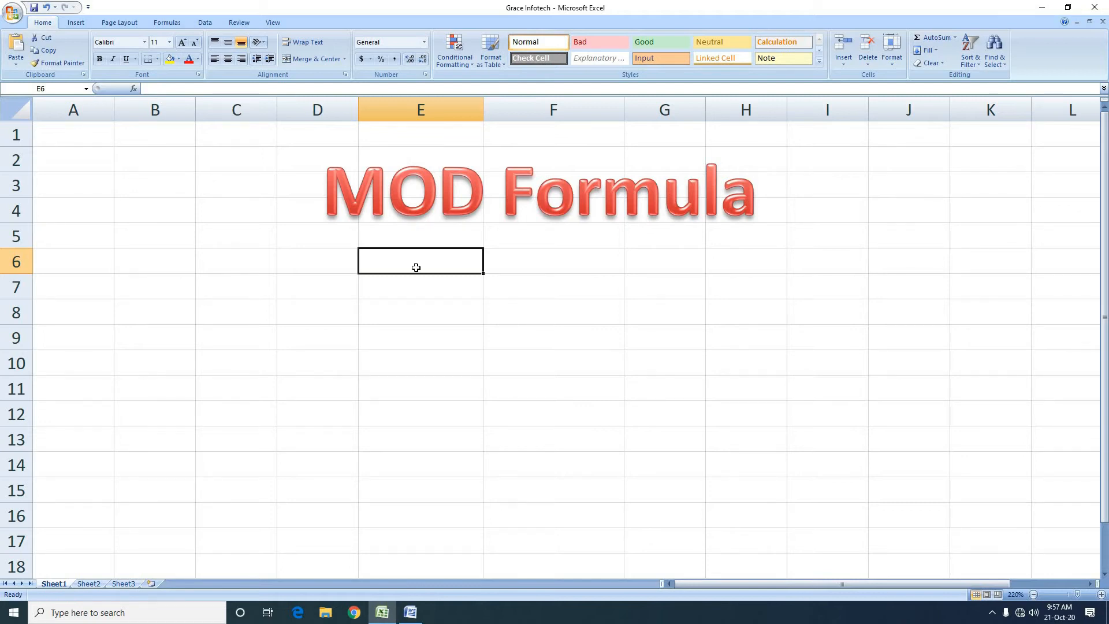
text(Nu)
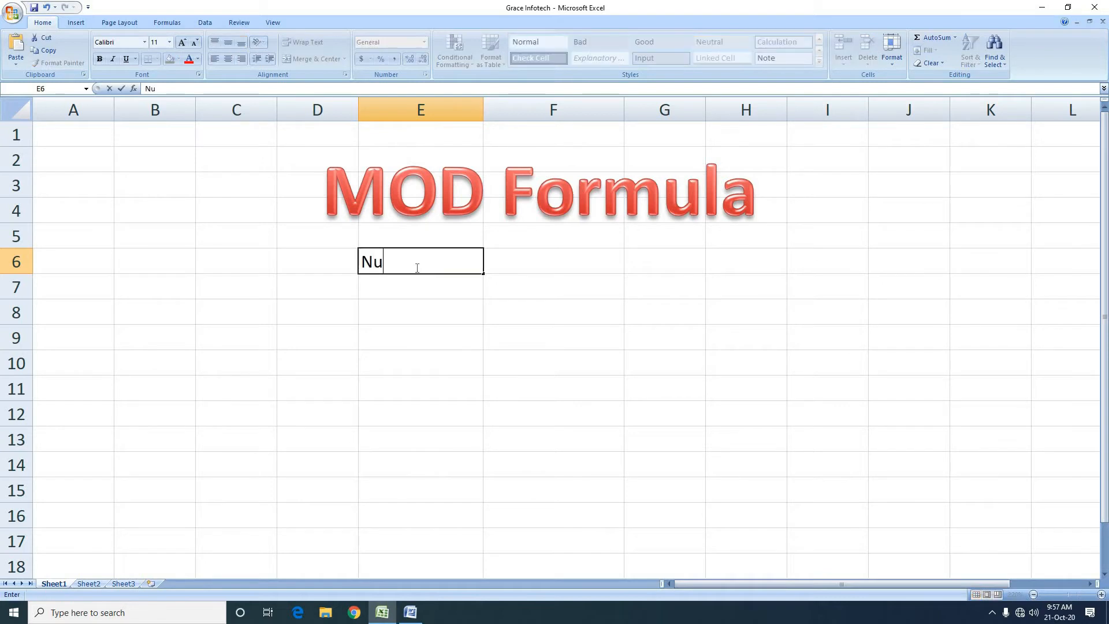
text(mber)
key(Tab)
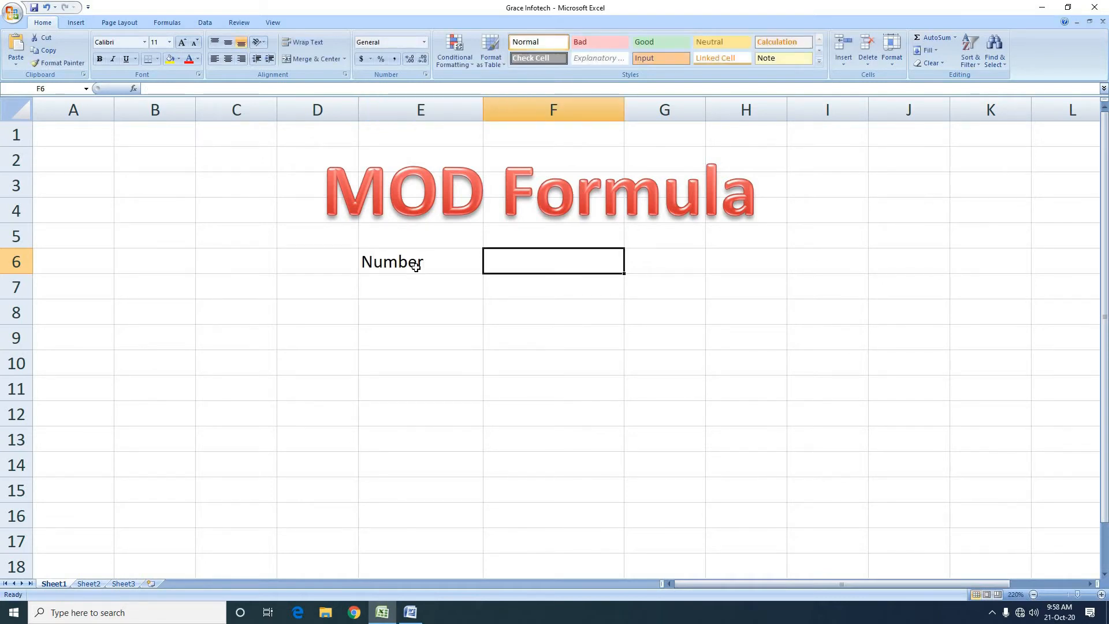
text(Div)
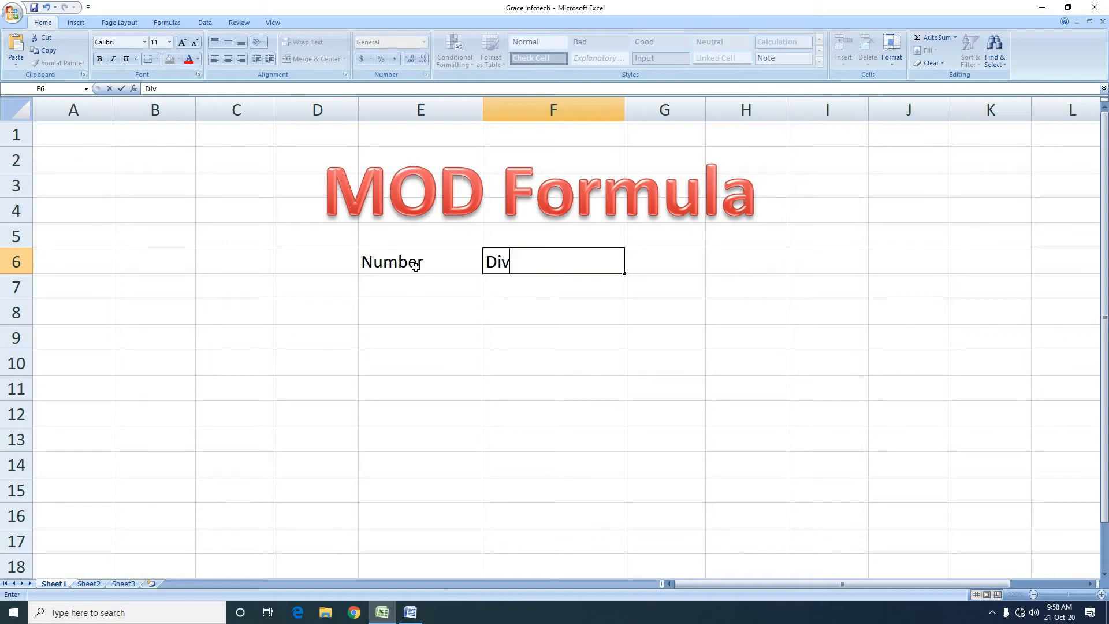
text(isor)
key(Tab)
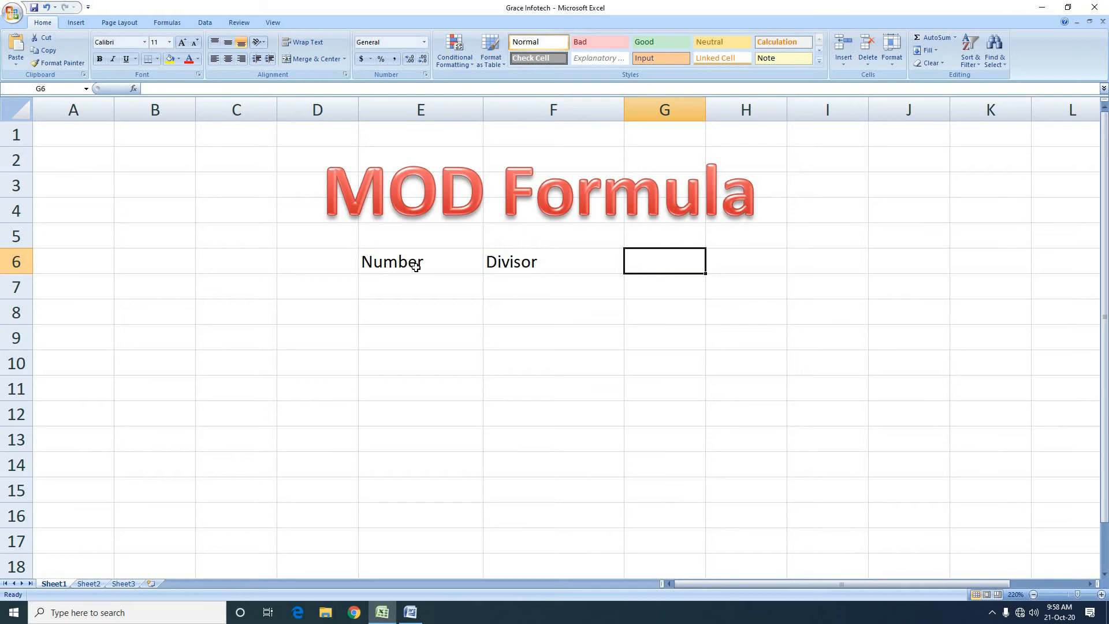
text(MO)
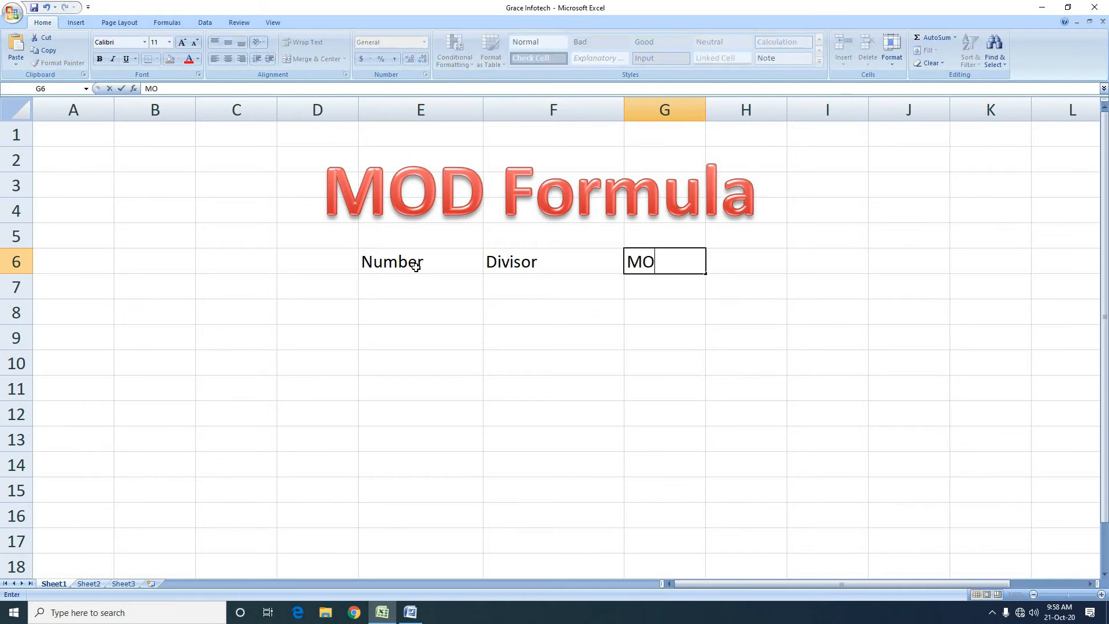
key(BackSpace)
text(od)
key(Return)
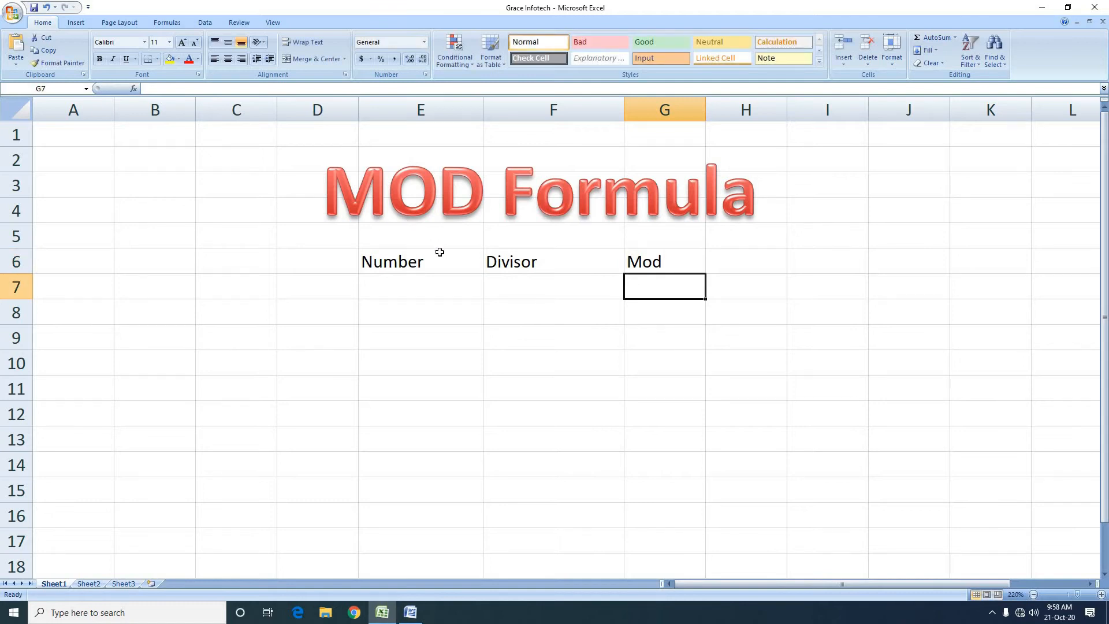
- Format the headers in E6:G6 as bold, centered white text on a dark blue fill
click(421, 267)
drag(542, 277, 635, 276)
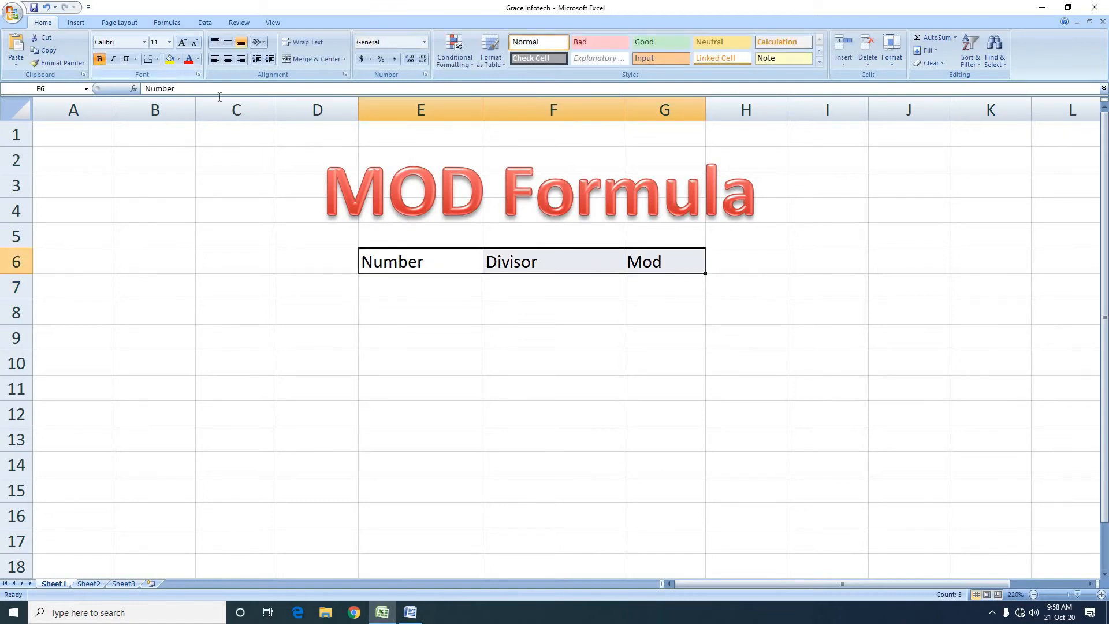
click(99, 58)
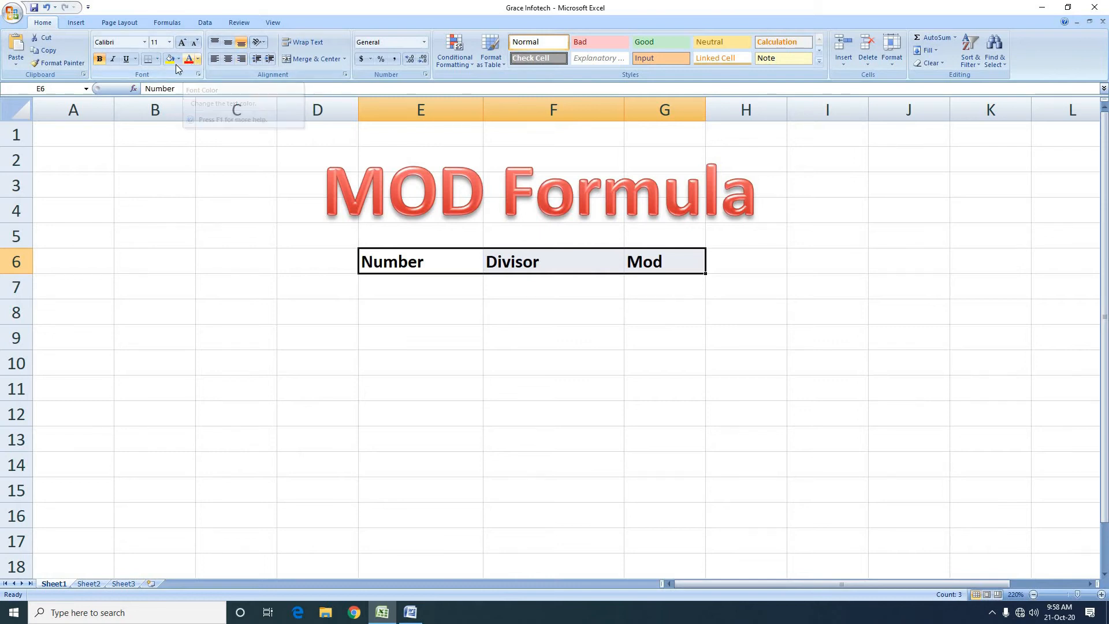
click(179, 59)
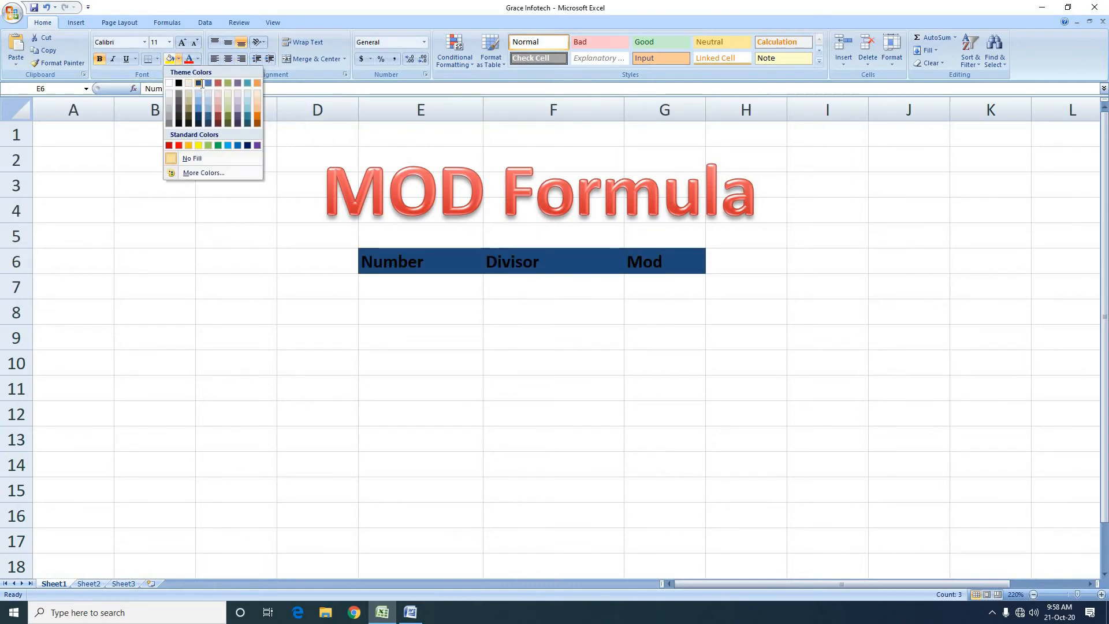
click(200, 84)
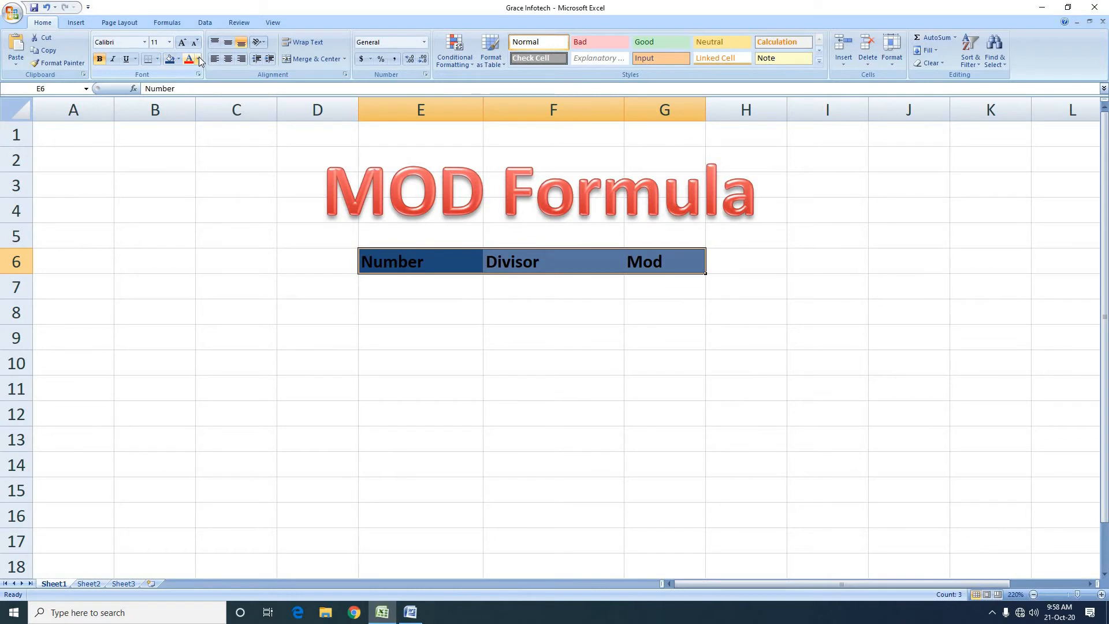
click(197, 59)
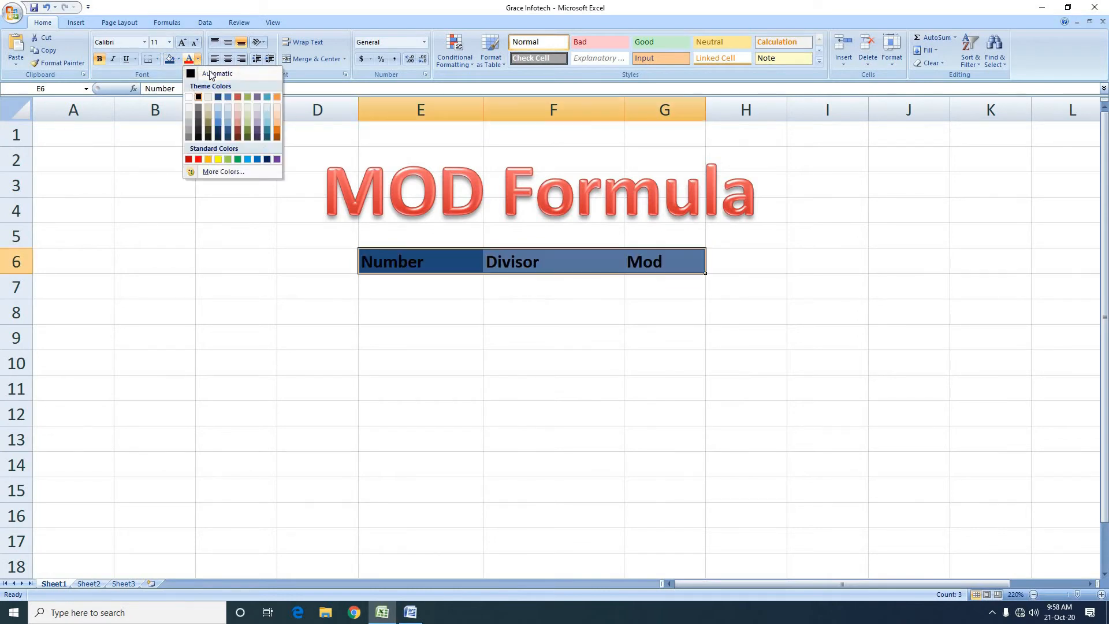
click(188, 97)
click(228, 59)
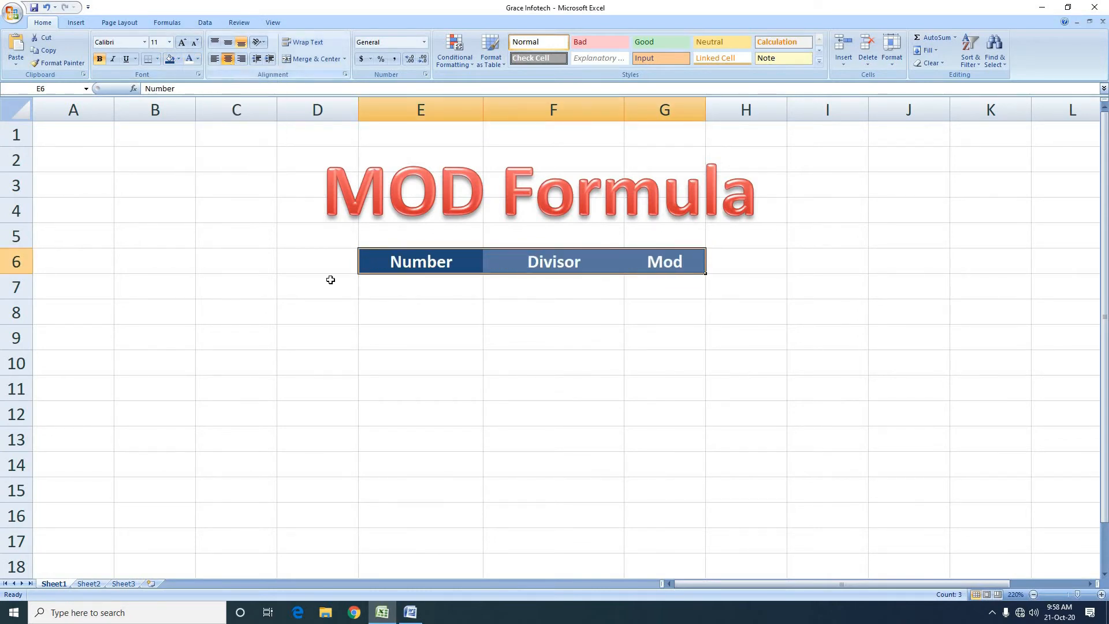
- Enter 50 under Number in E7 and 7 under Divisor in F7
key(Down)
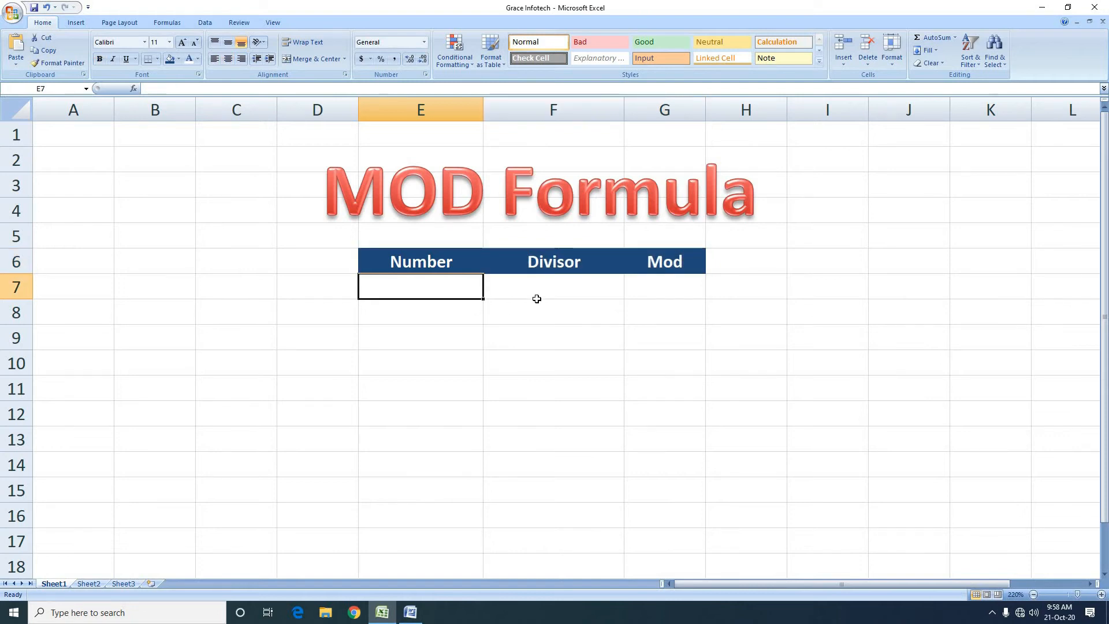
text(50)
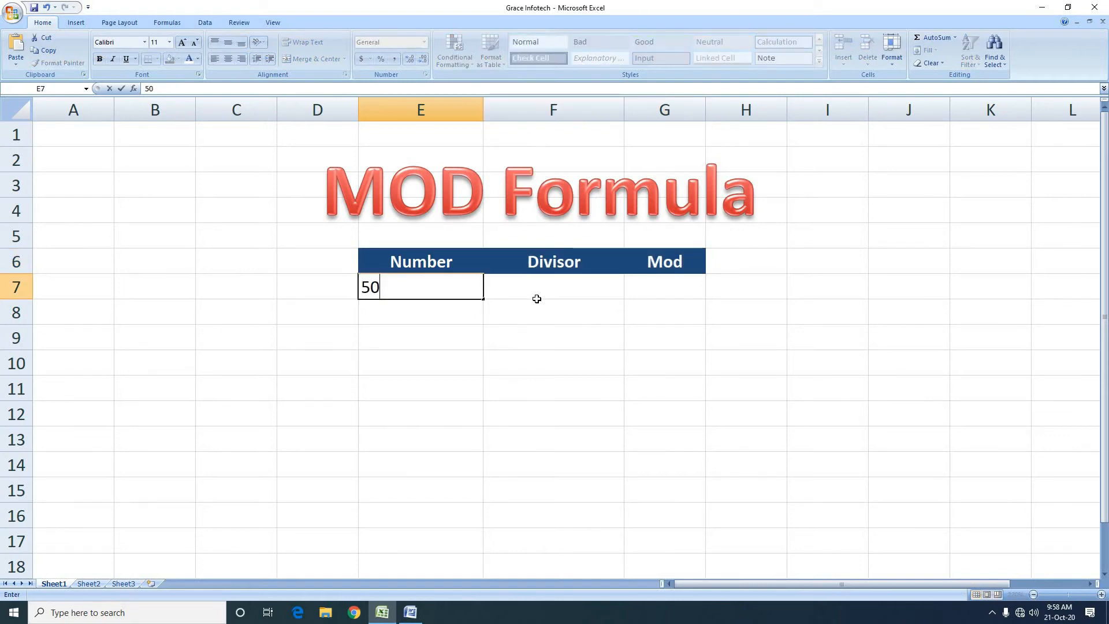
key(Tab)
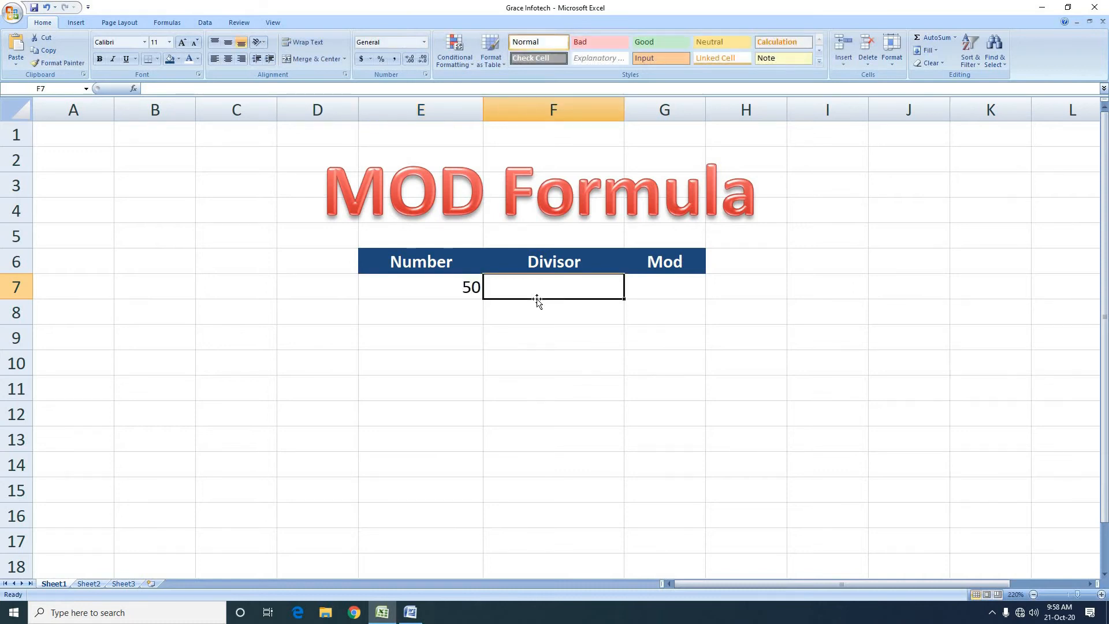
text(7)
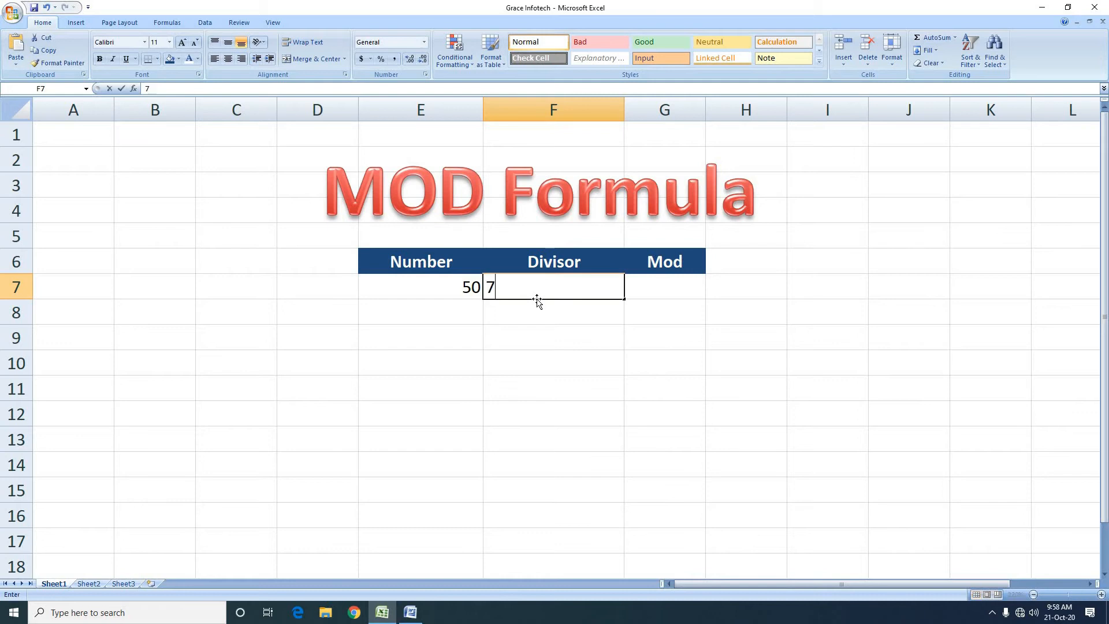
key(Tab)
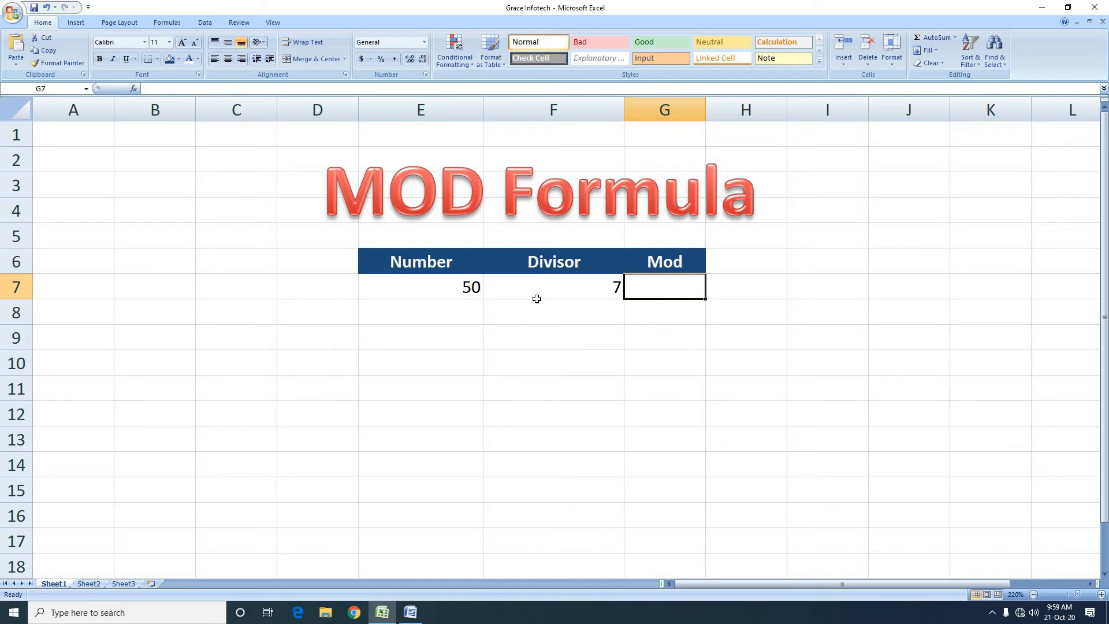
- Enter the formula =mod(E7,F7) in cell G7 under Mod
text(=)
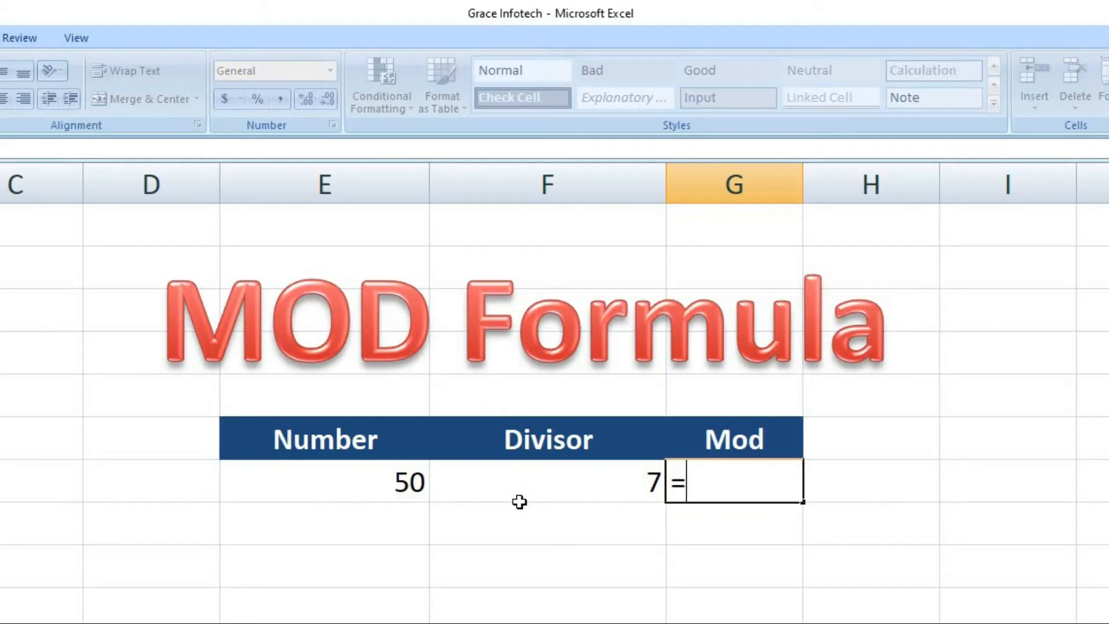
text(mod)
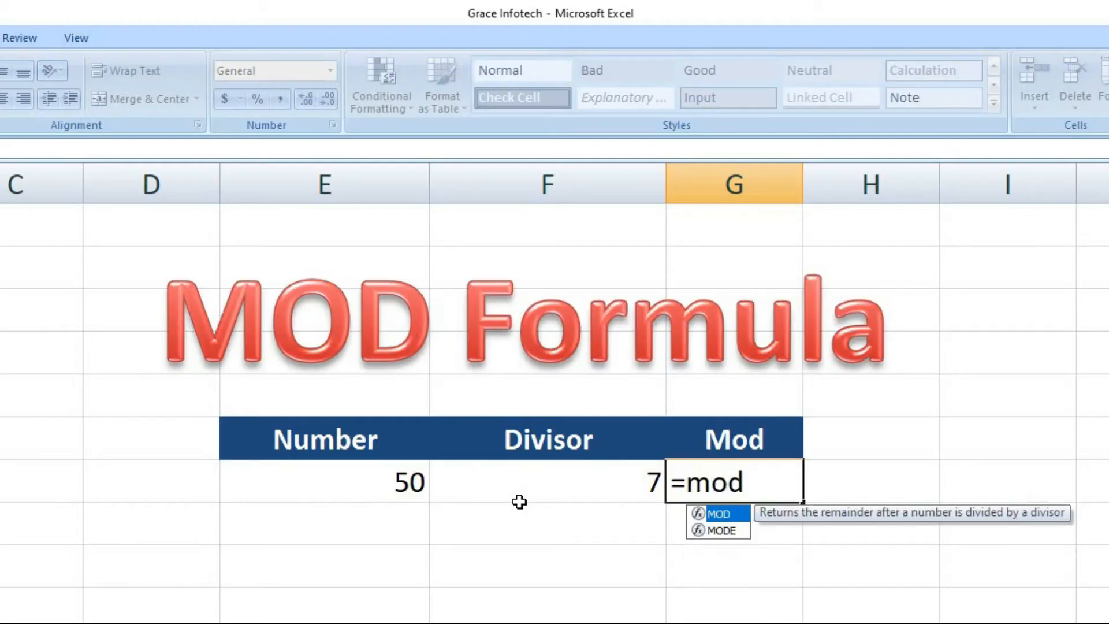
text(()
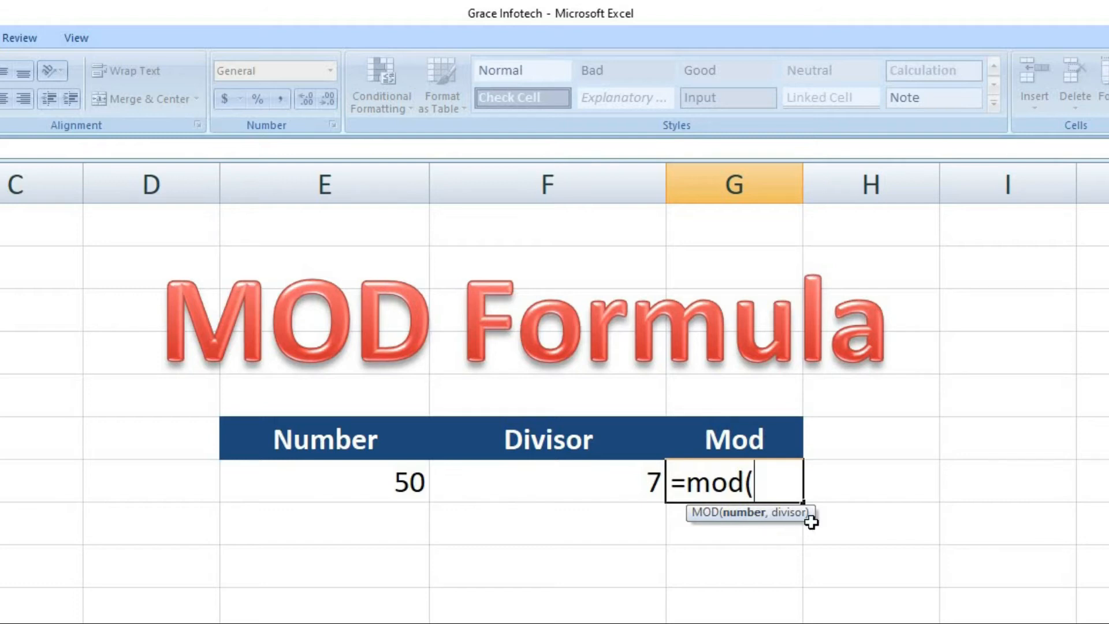
click(385, 481)
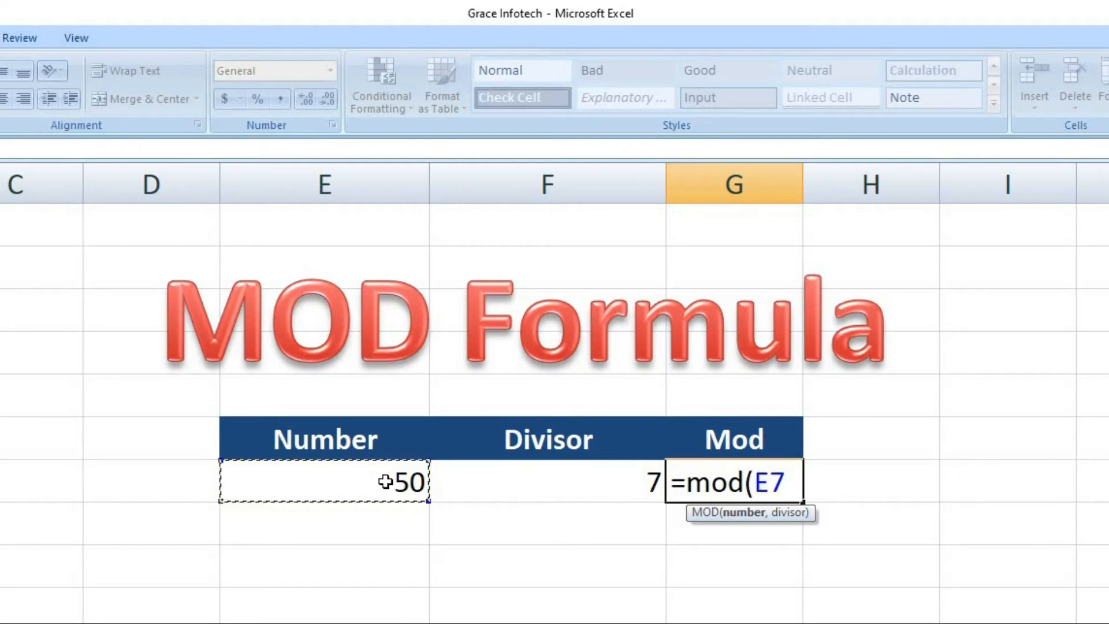
text(,)
click(615, 485)
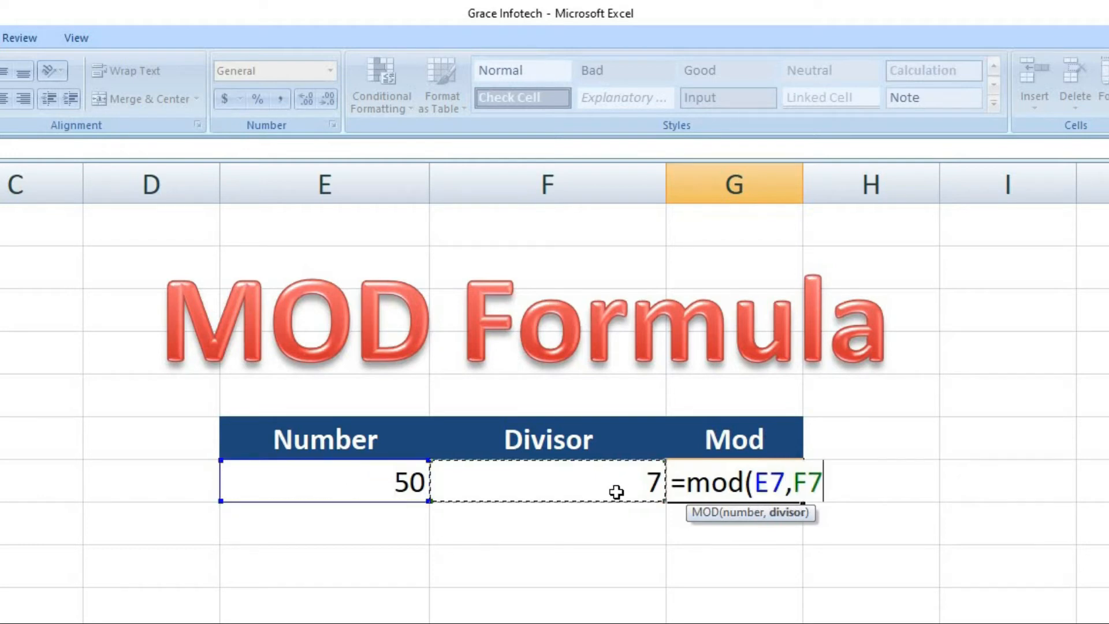
text())
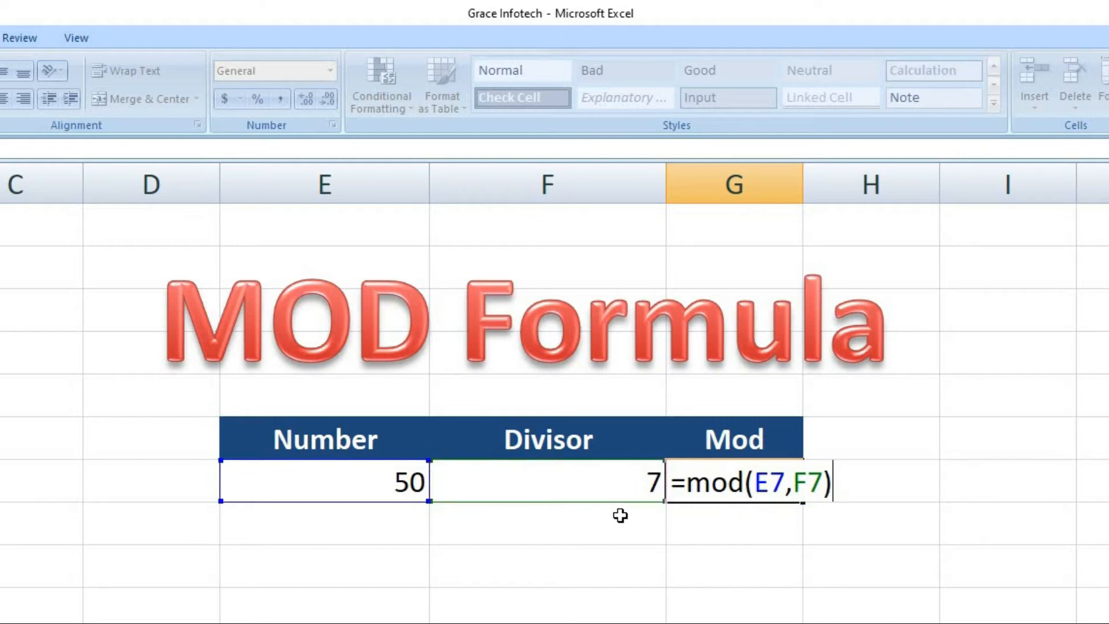
key(Return)
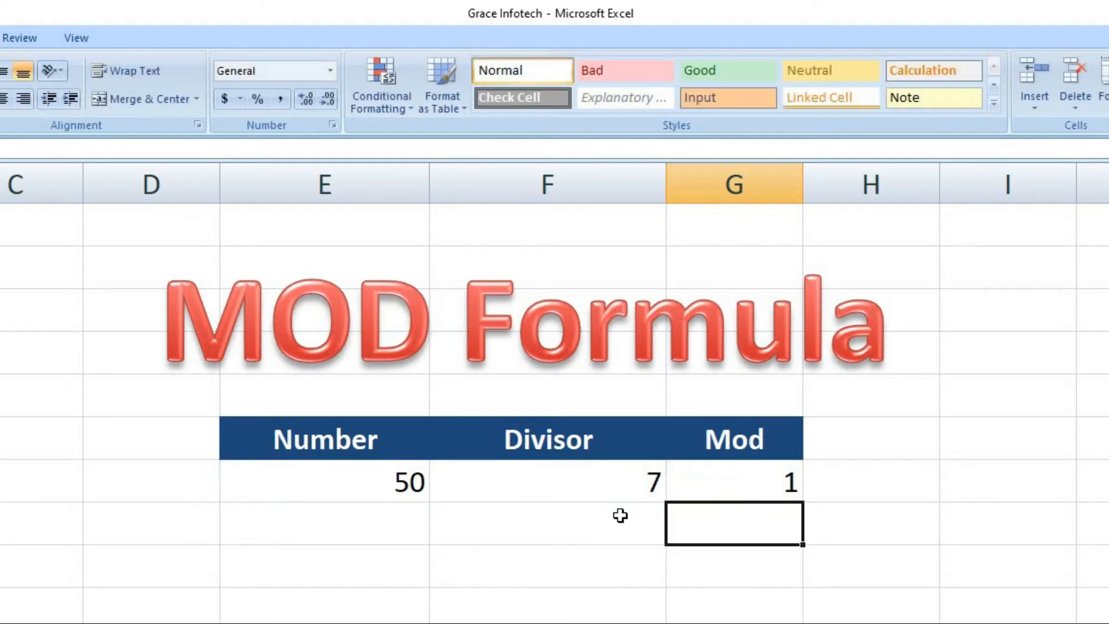
- Check the Mod cell in row 7 against its Number and Divisor cells
click(707, 491)
click(404, 495)
click(490, 484)
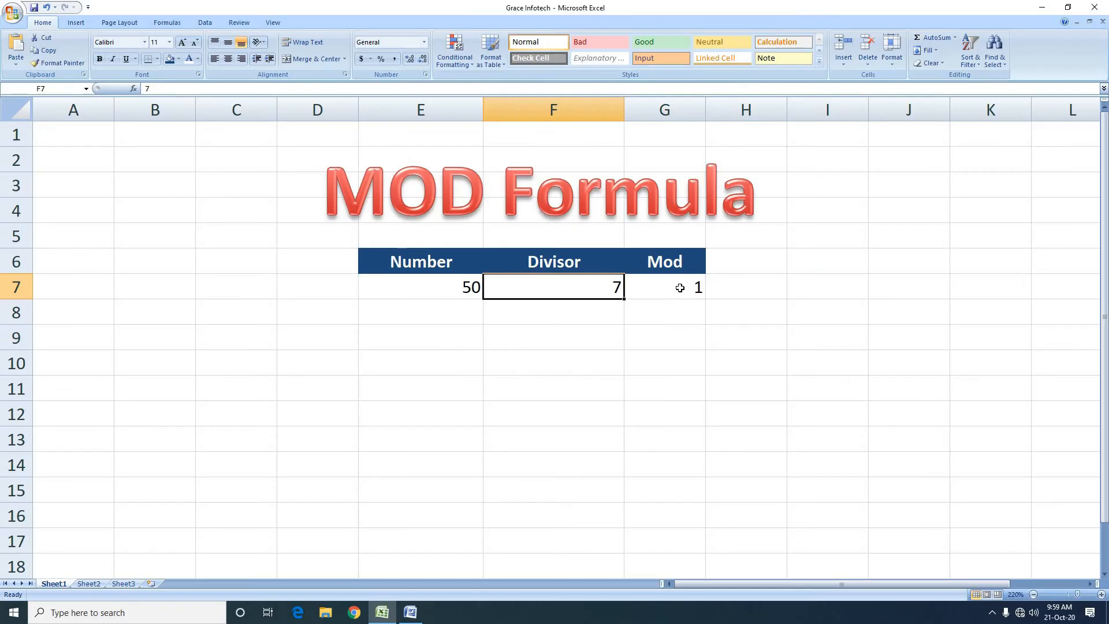
click(762, 484)
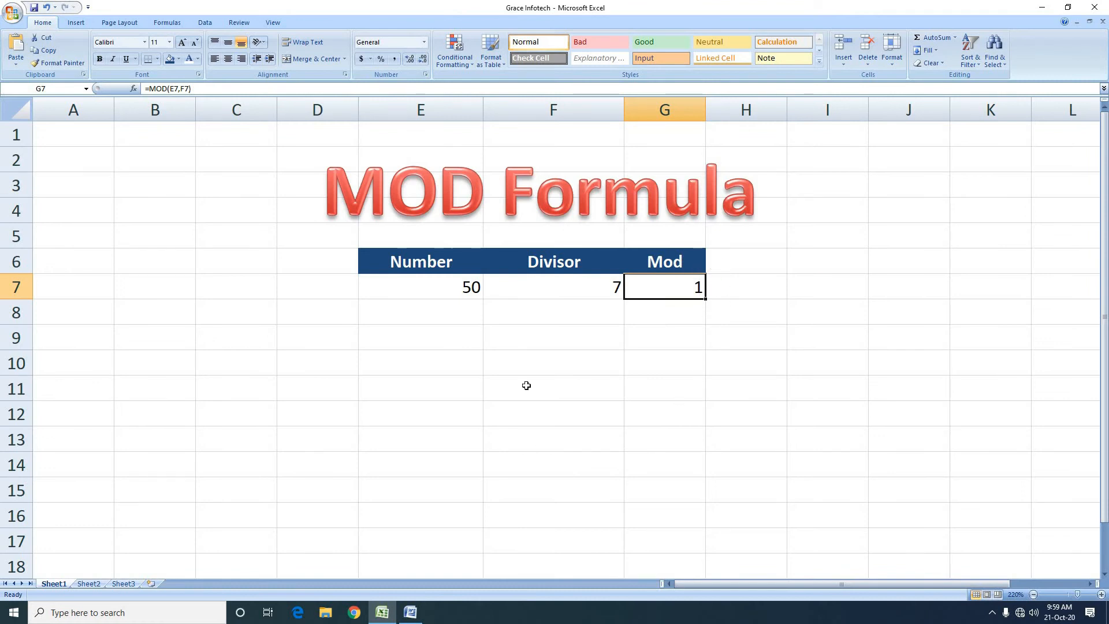
click(466, 320)
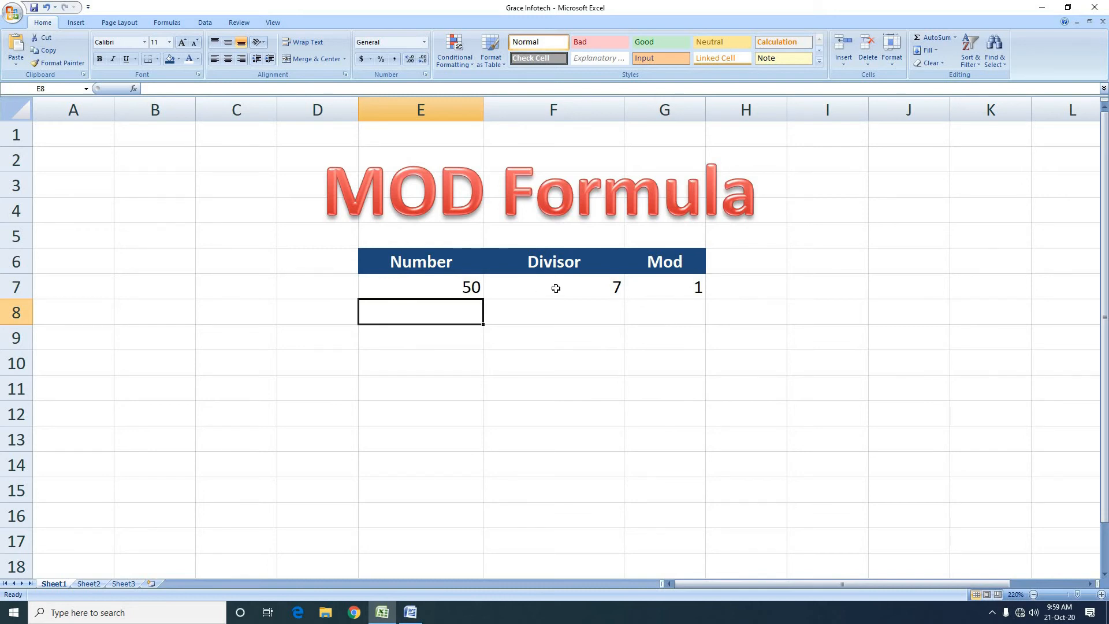
click(690, 319)
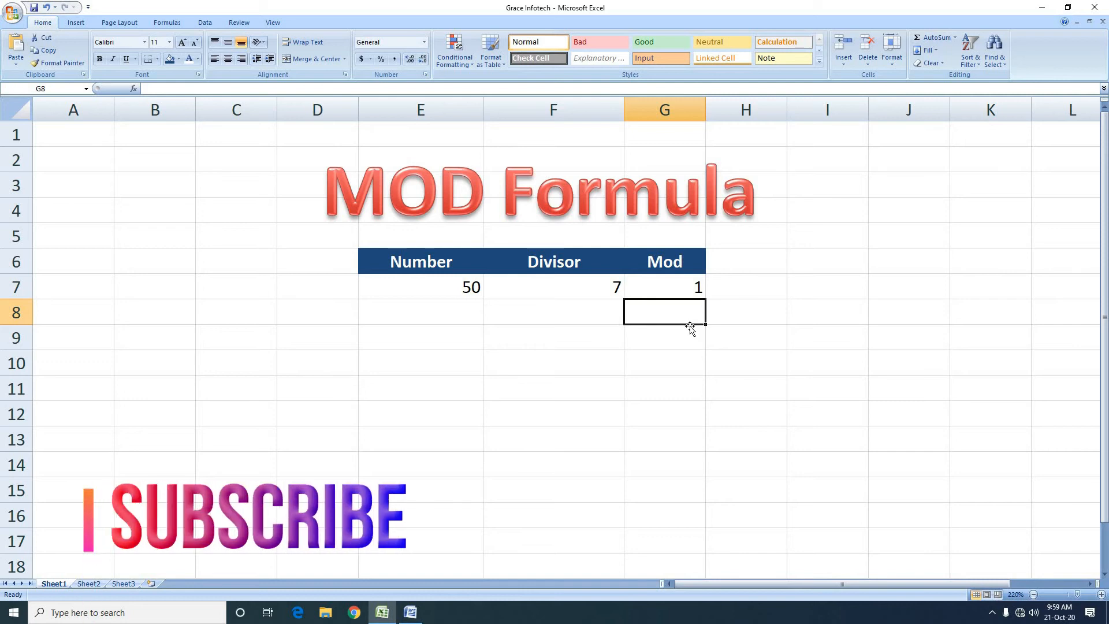
text(=)
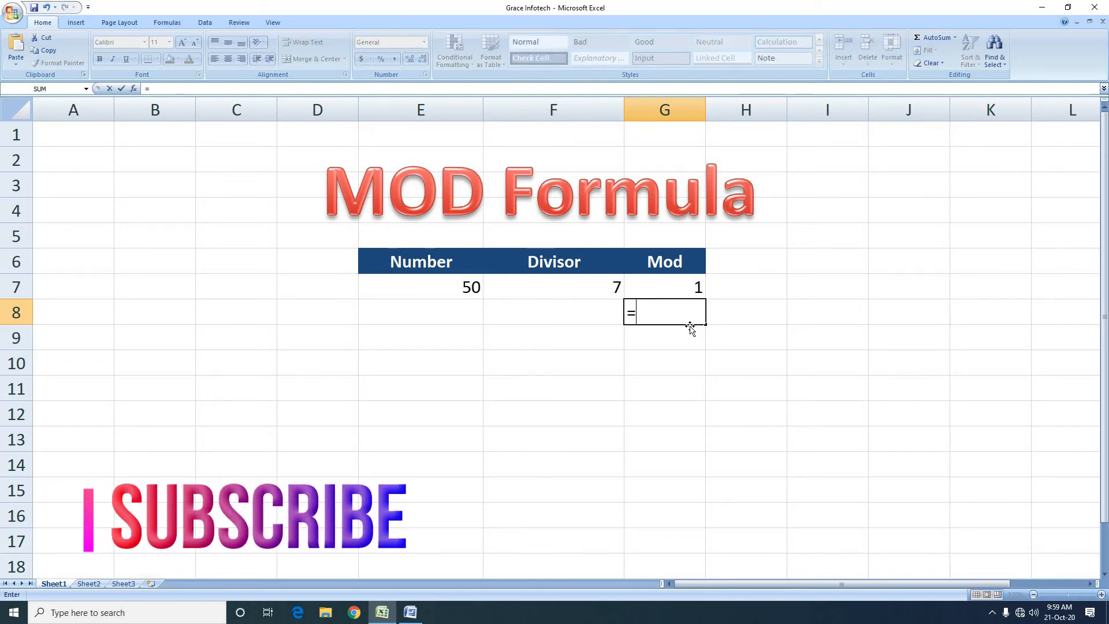
key(Escape)
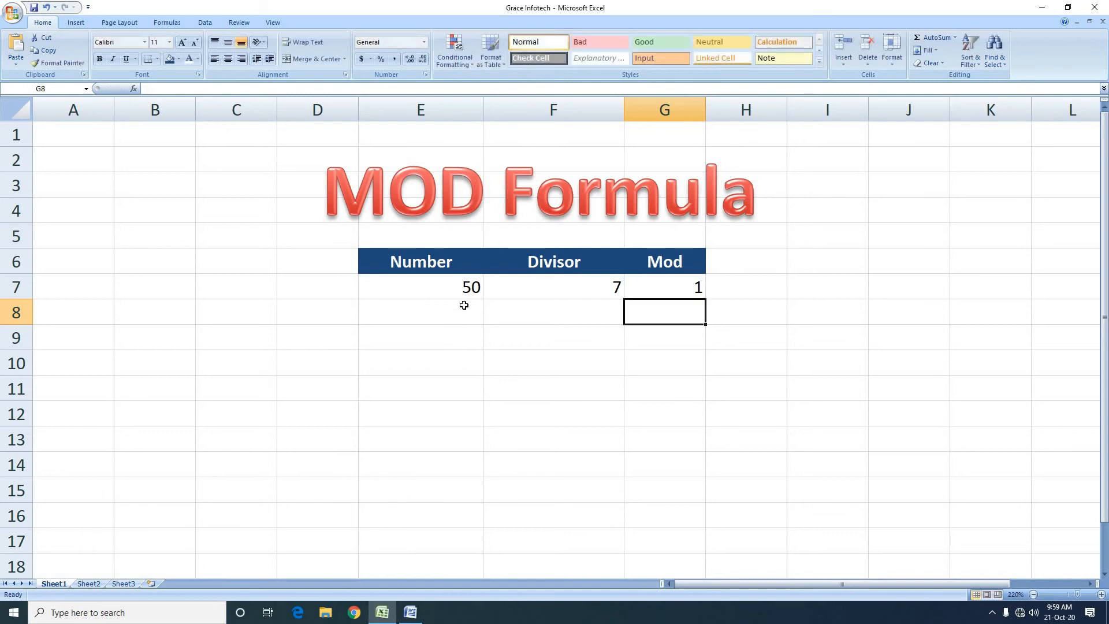
- Enter the formula =mod(50,7) with direct values in cell J8 and check it against the cell-reference version
click(935, 313)
text(=)
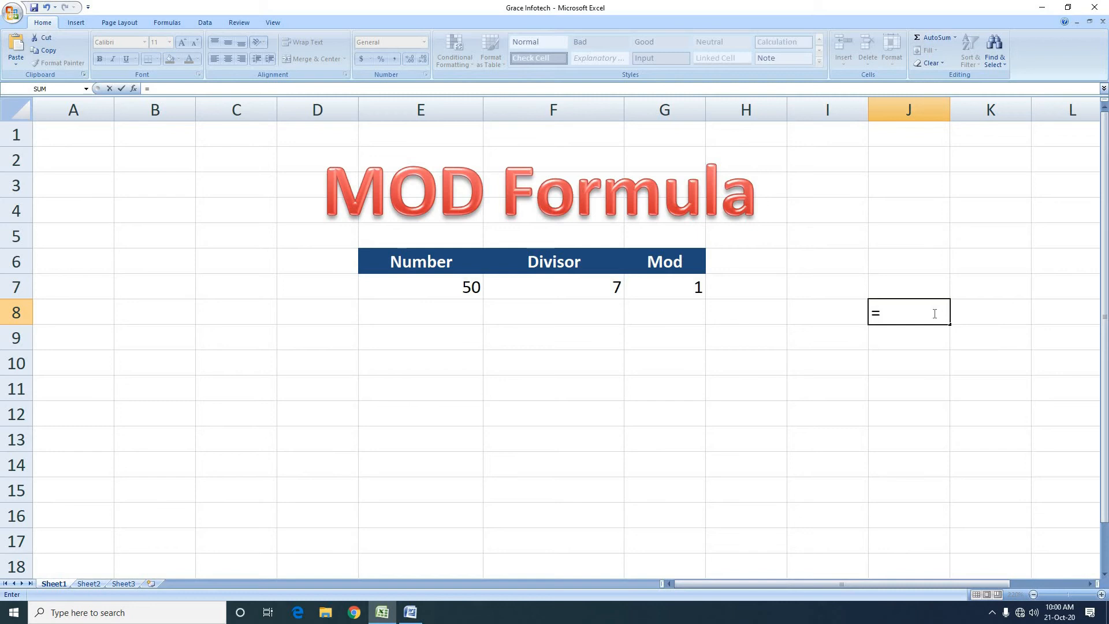
text(mod)
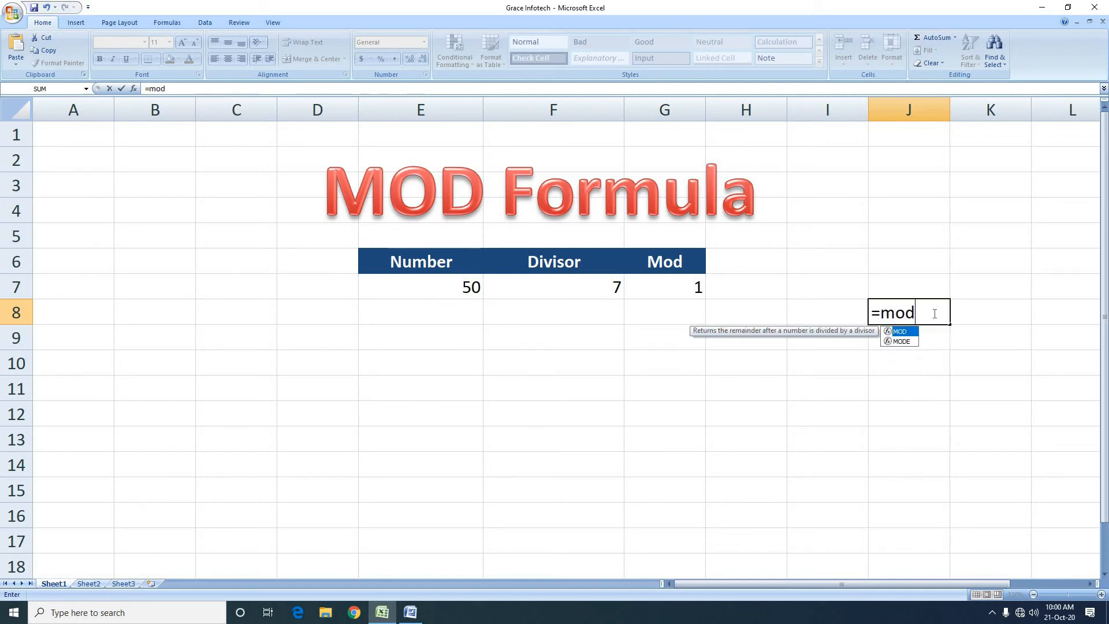
text(()
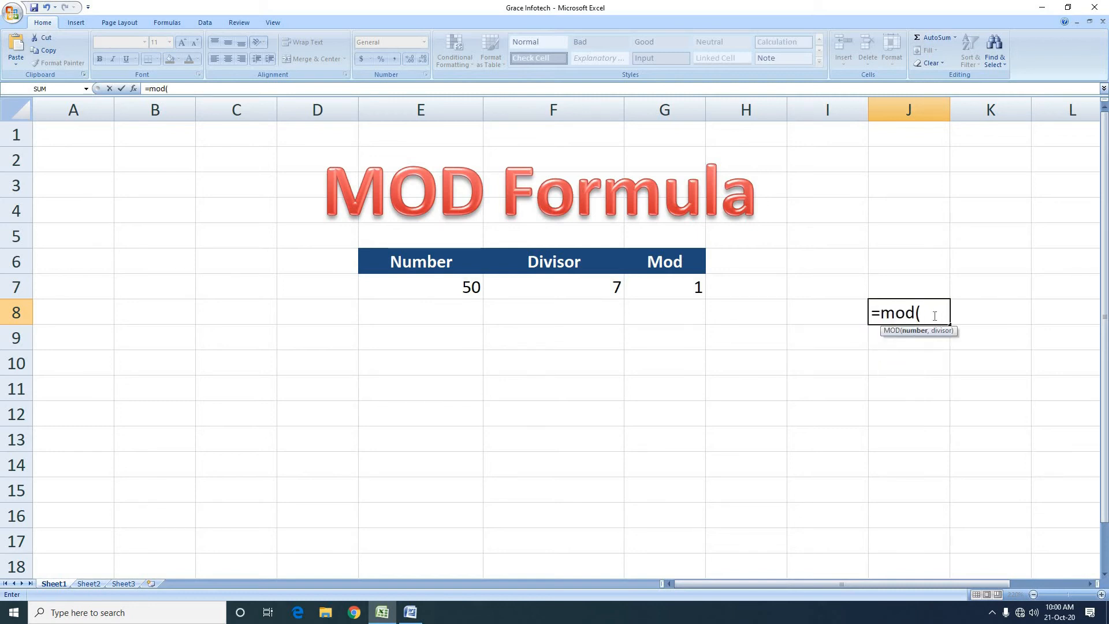
click(934, 316)
text(50,)
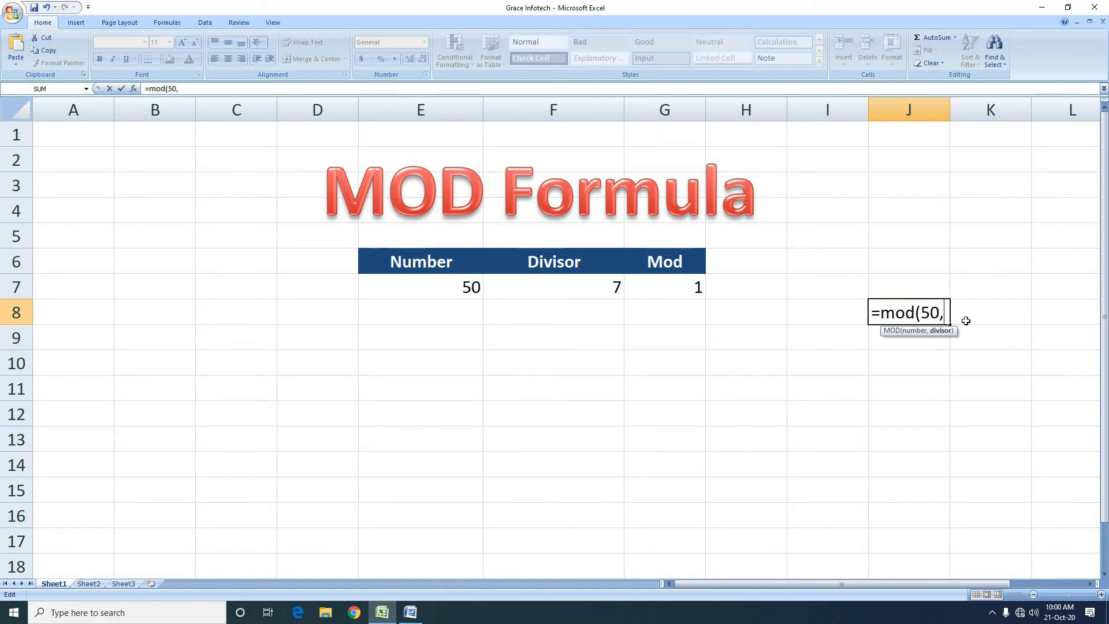
text(7))
key(Return)
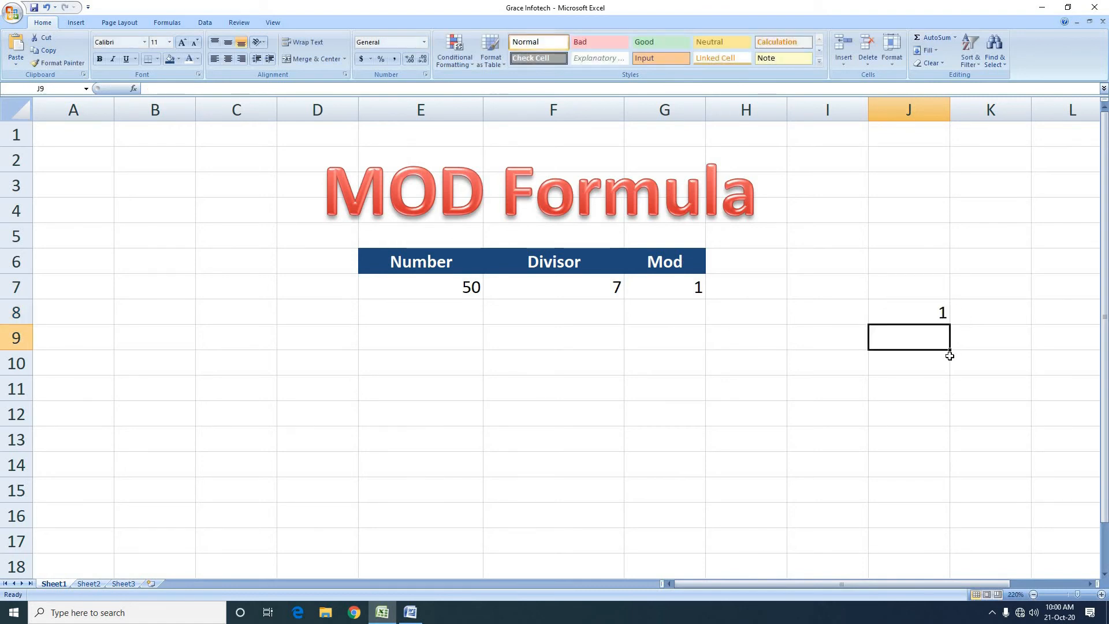
click(937, 317)
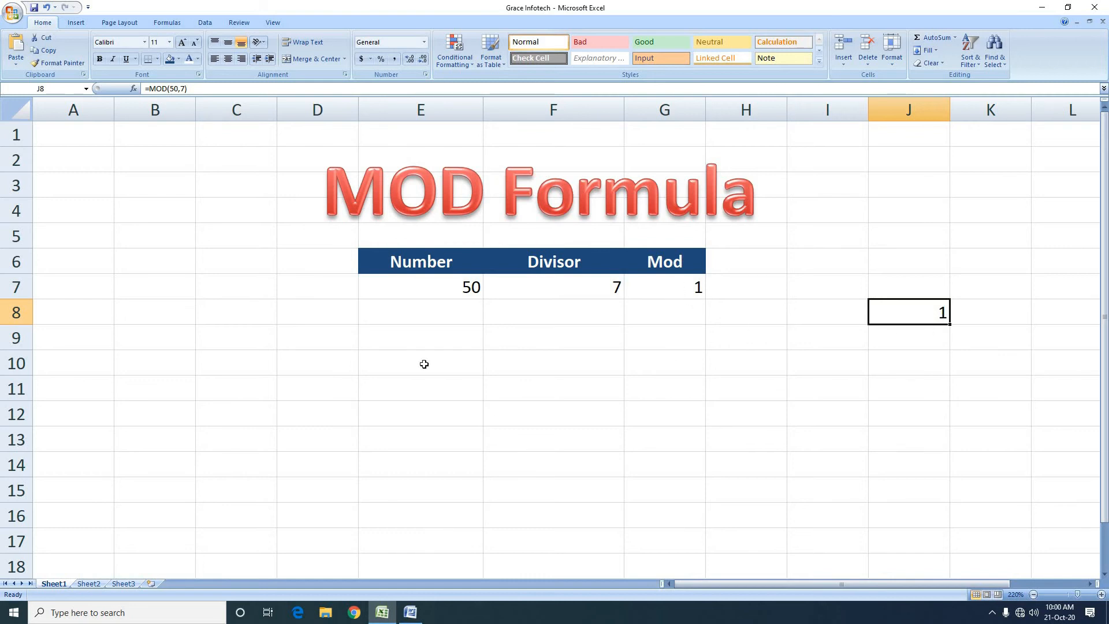
- Enter 55 under Number in E8 and 5 under Divisor in F8
click(416, 314)
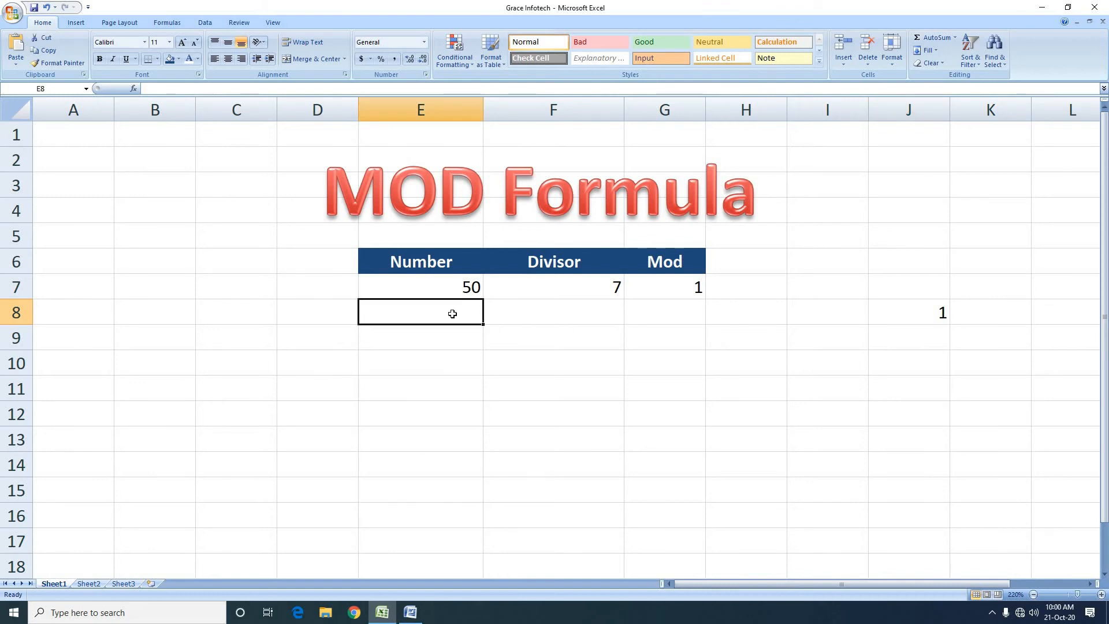
text(55)
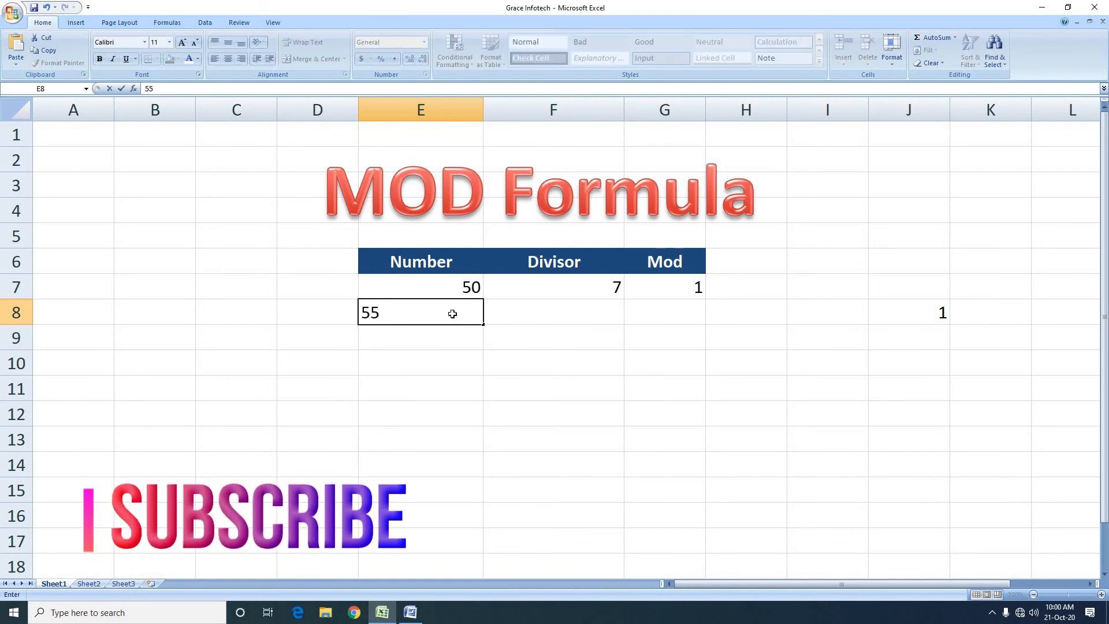
key(Tab)
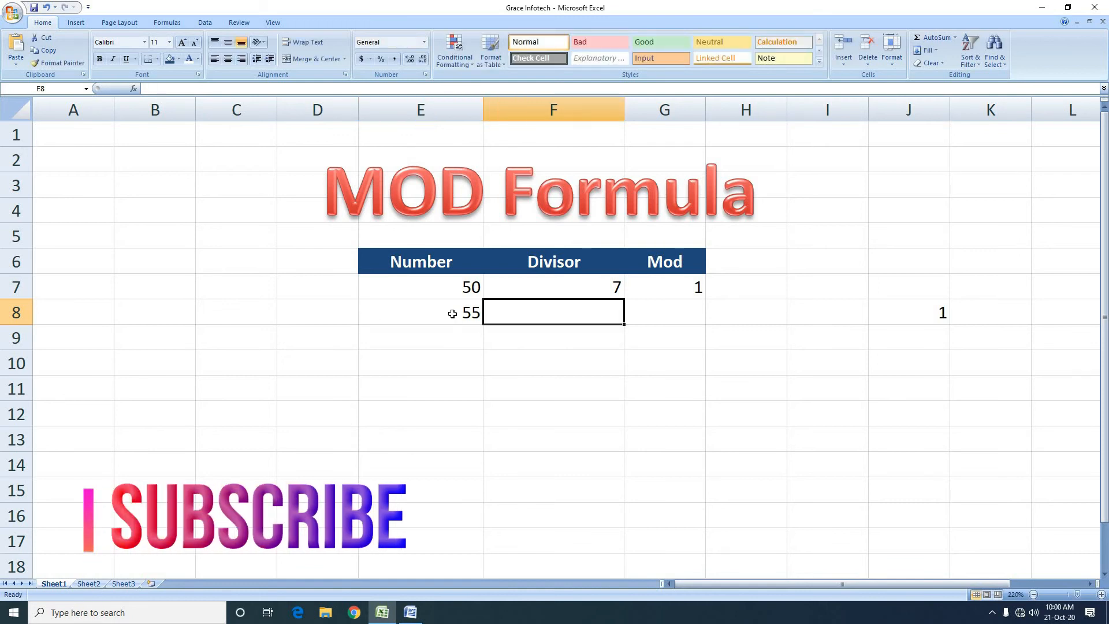
text(5)
key(Tab)
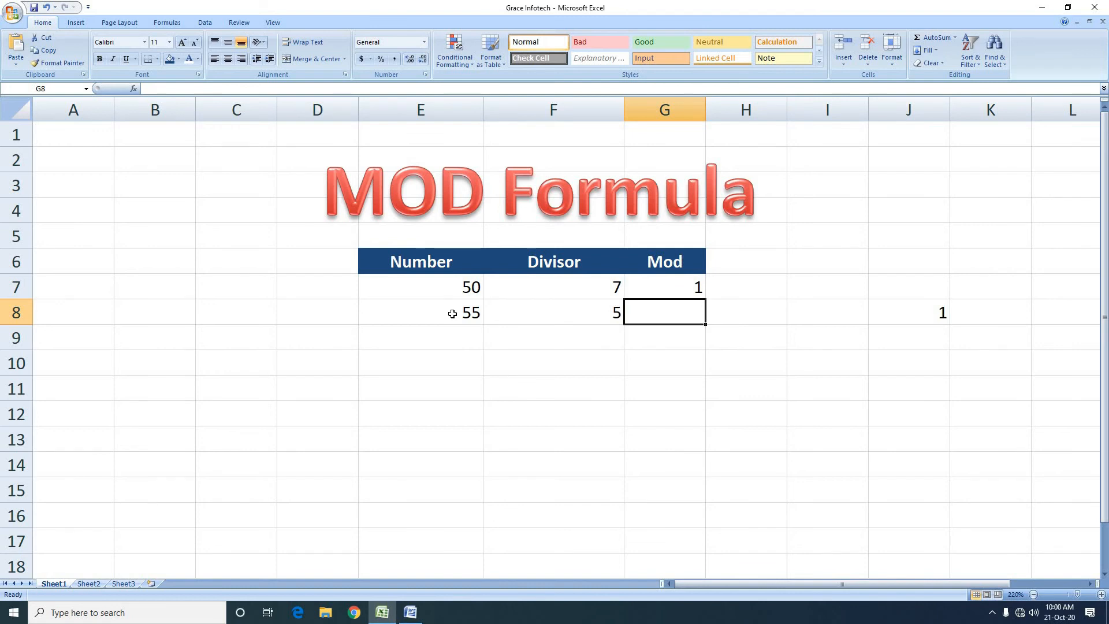
- Enter 100 under Number in E9 and 12 under Divisor in F9
key(Down)
key(Left)
key(Left)
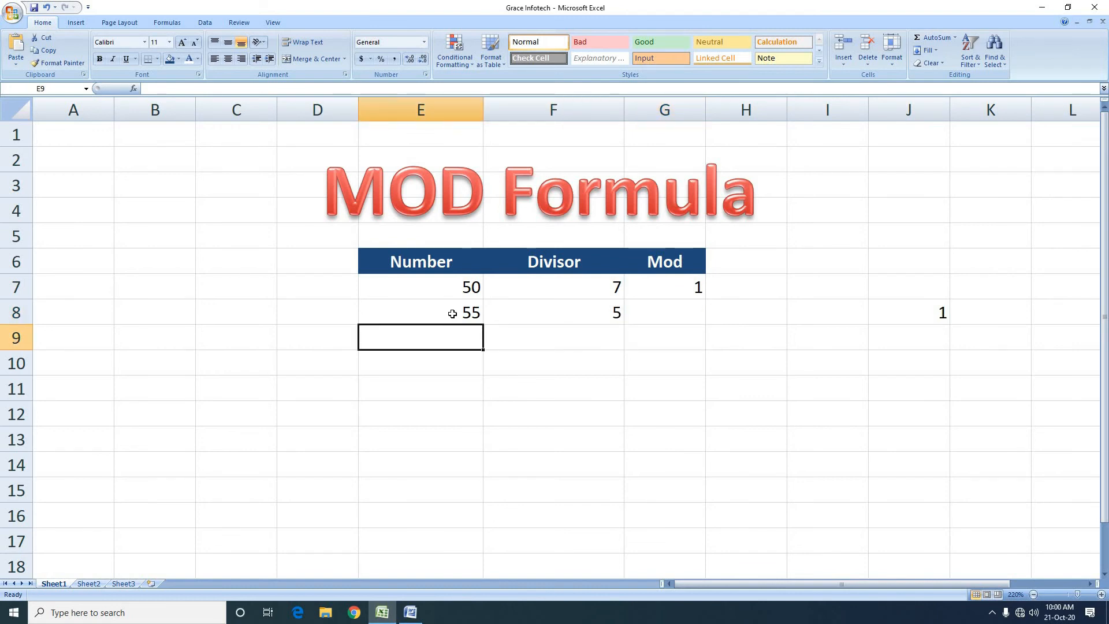
text(100)
key(Tab)
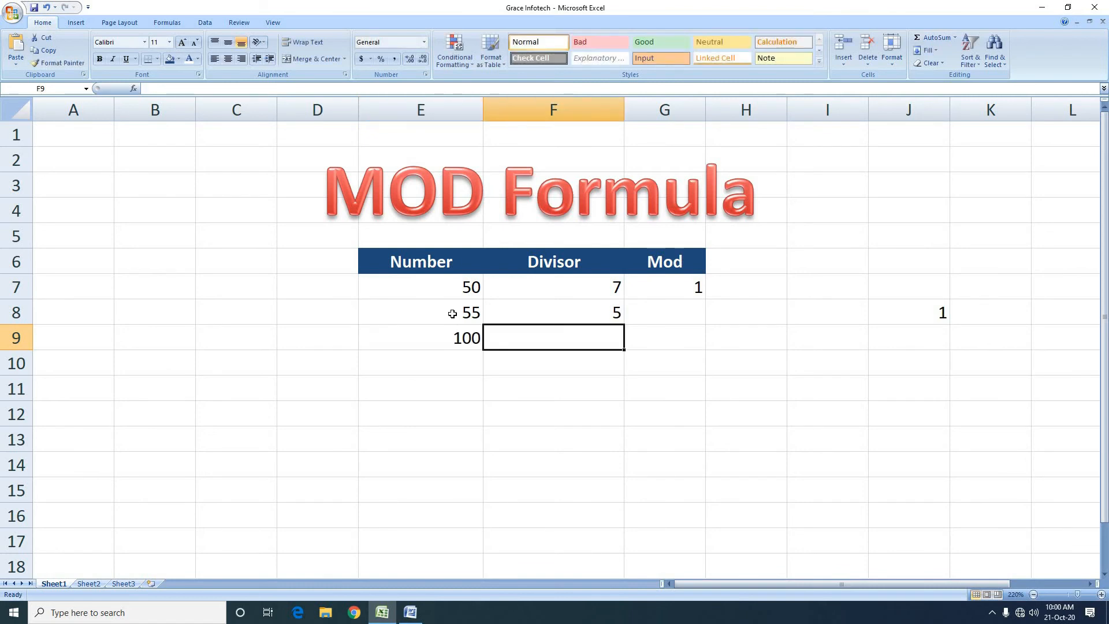
text(12)
key(Return)
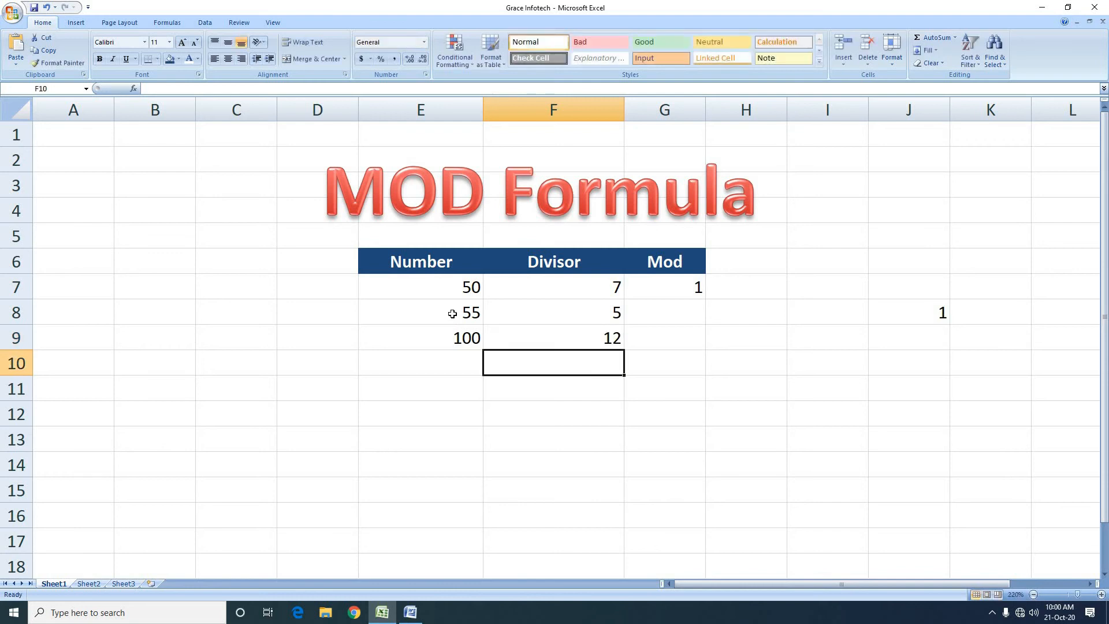
- Enter 110 under Number in E10 and 9 under Divisor in F10
key(Left)
text(110)
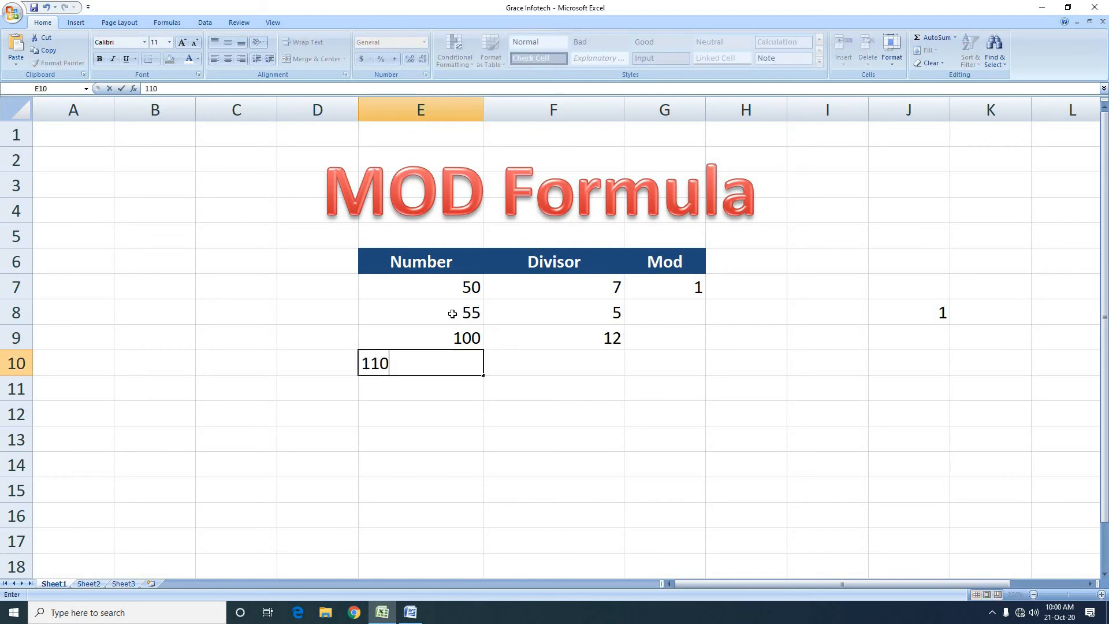
key(Tab)
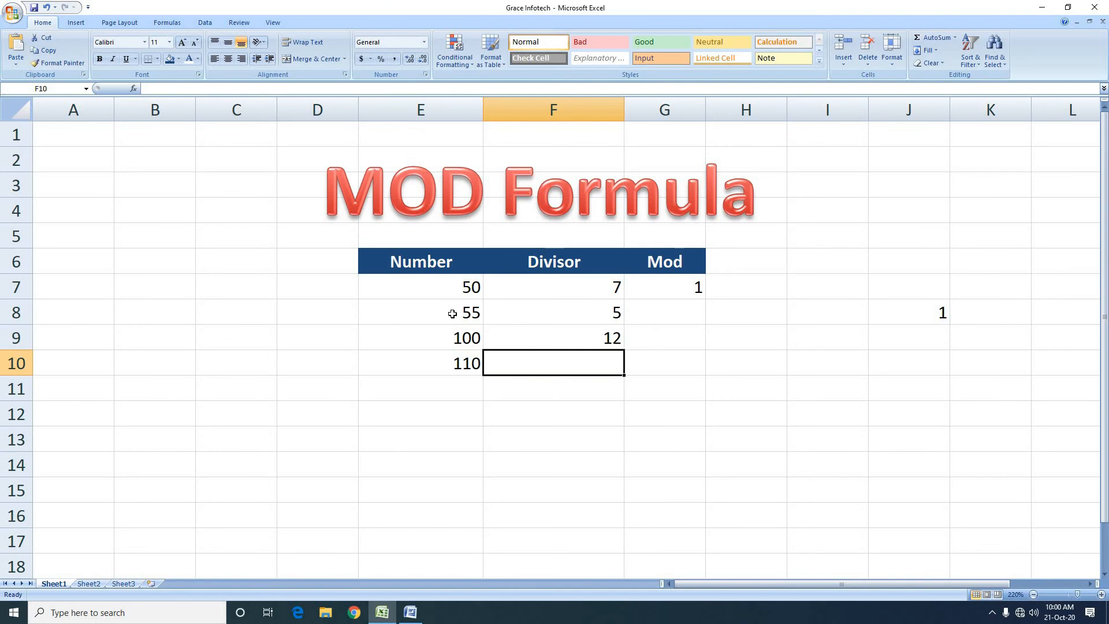
text(9)
key(Tab)
- Enter 50 under Number in E11 and 0 under Divisor in F11
key(Return)
text(50)
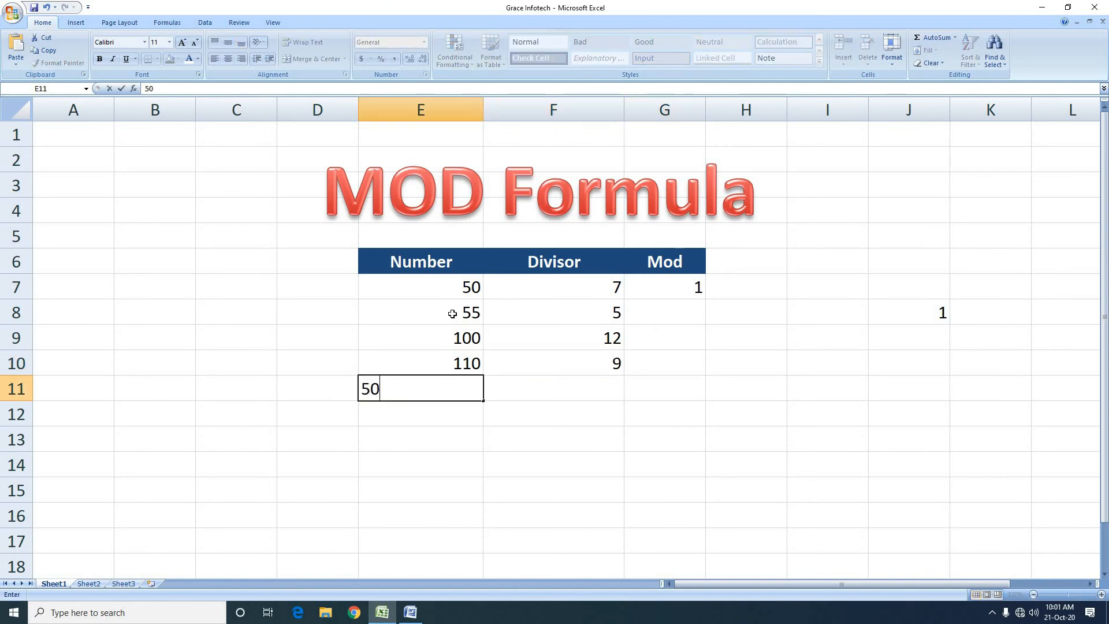
key(Tab)
text(0)
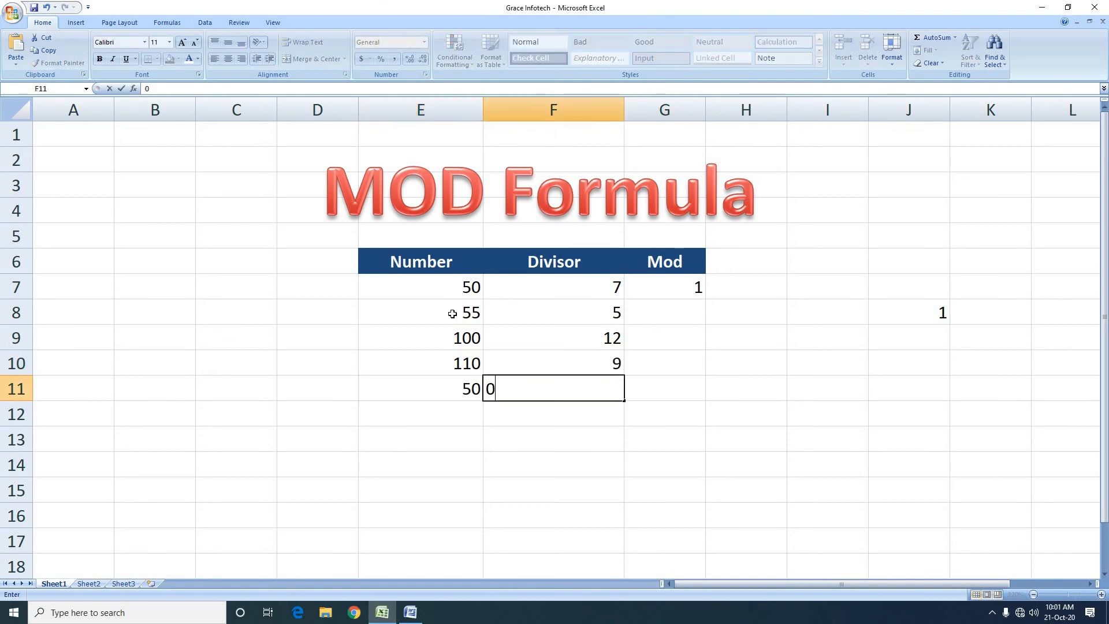
key(Return)
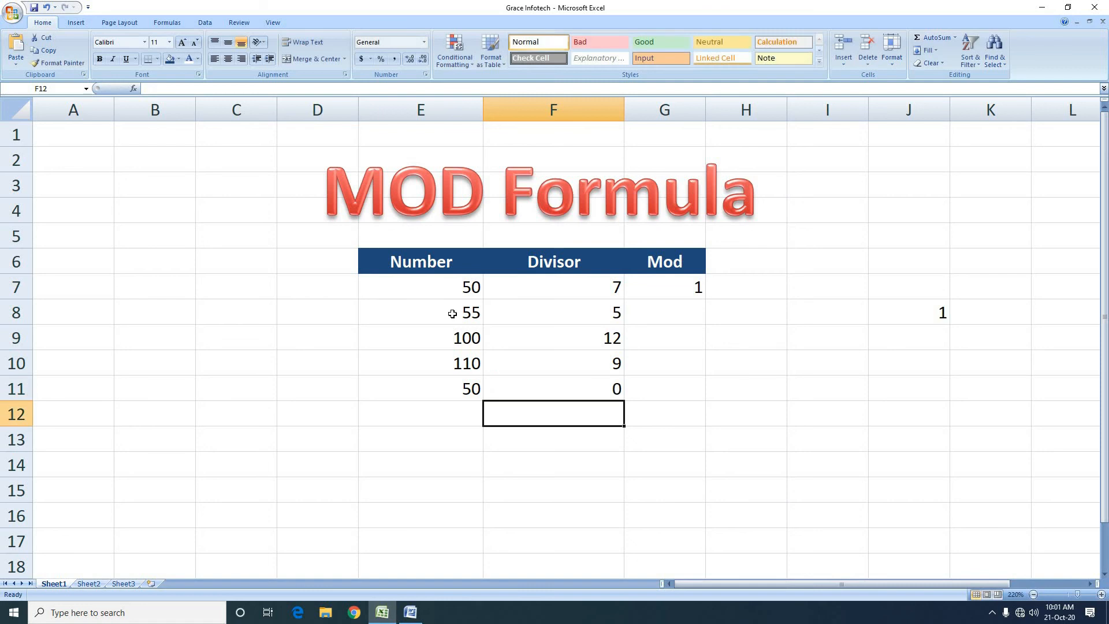
- Review the zero-divisor error text in the Word notes and return to the Excel workbook
click(657, 287)
click(533, 388)
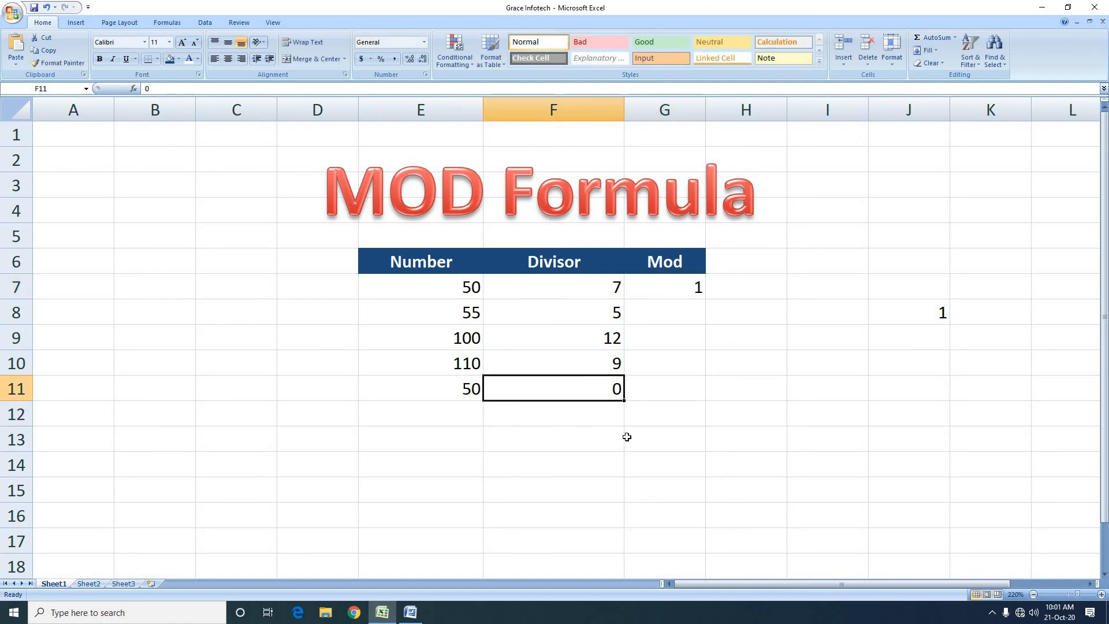
click(410, 612)
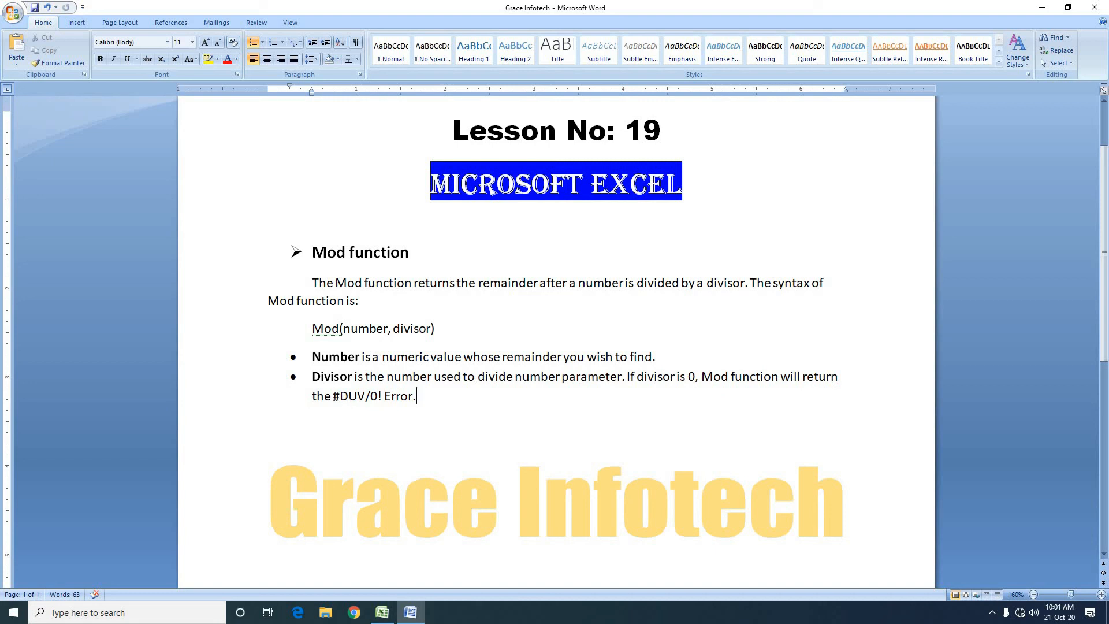
drag(357, 396, 382, 417)
click(411, 613)
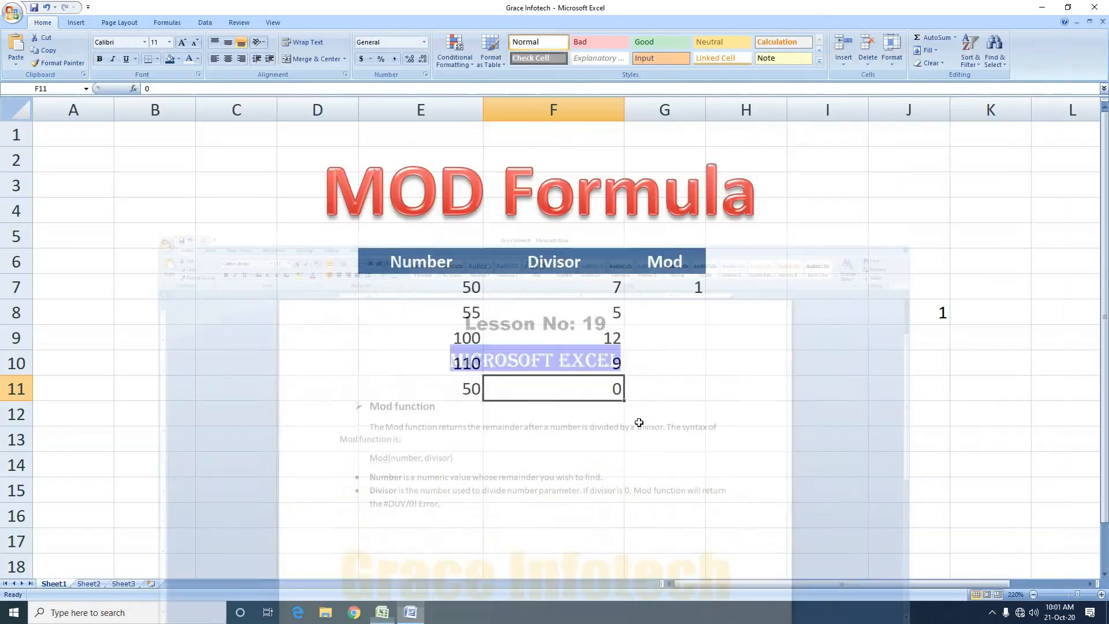
- Fill the MOD formula from G7 down to G11 and check the row with the zero divisor
click(696, 288)
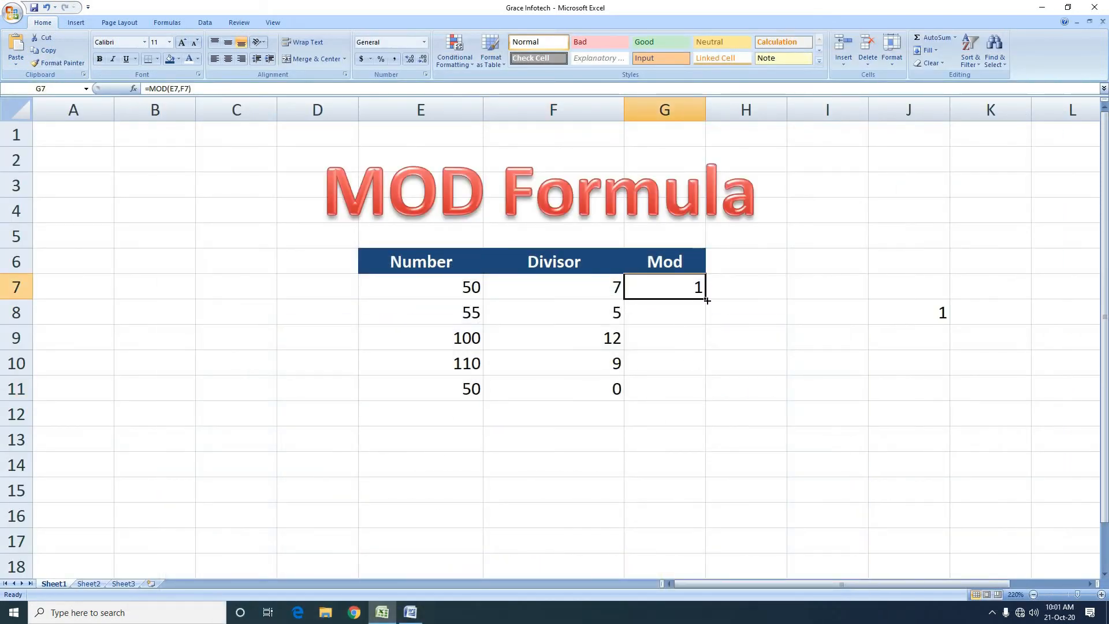
drag(706, 300, 709, 398)
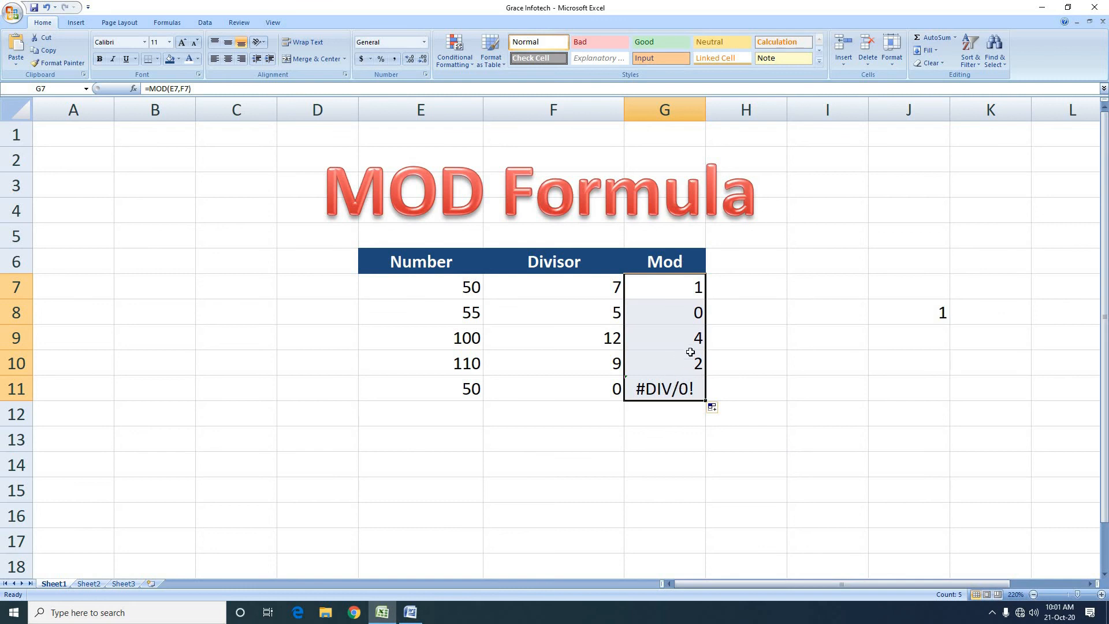
click(673, 398)
click(582, 394)
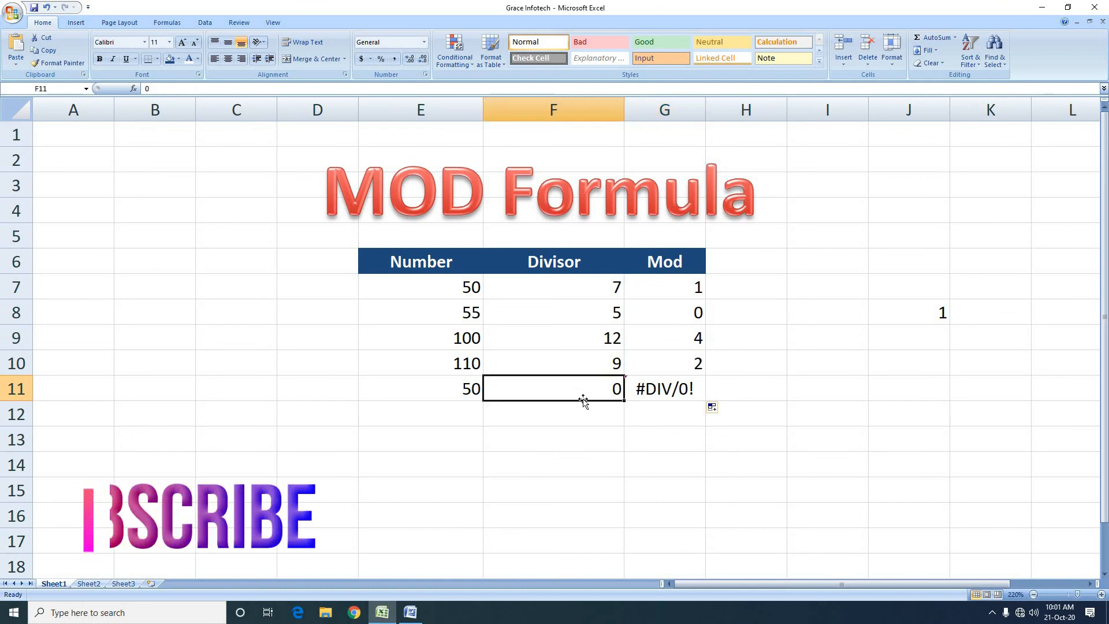